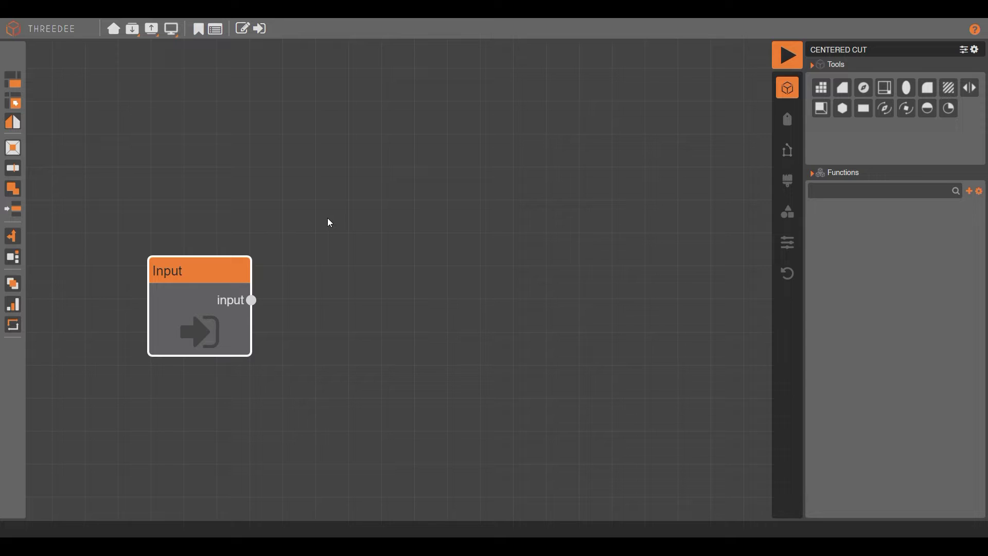
Step: Give the Input node a 10 by 10 compass drawing as its base shape and save it
{"action": "double_click", "coordinate": [212, 271]}
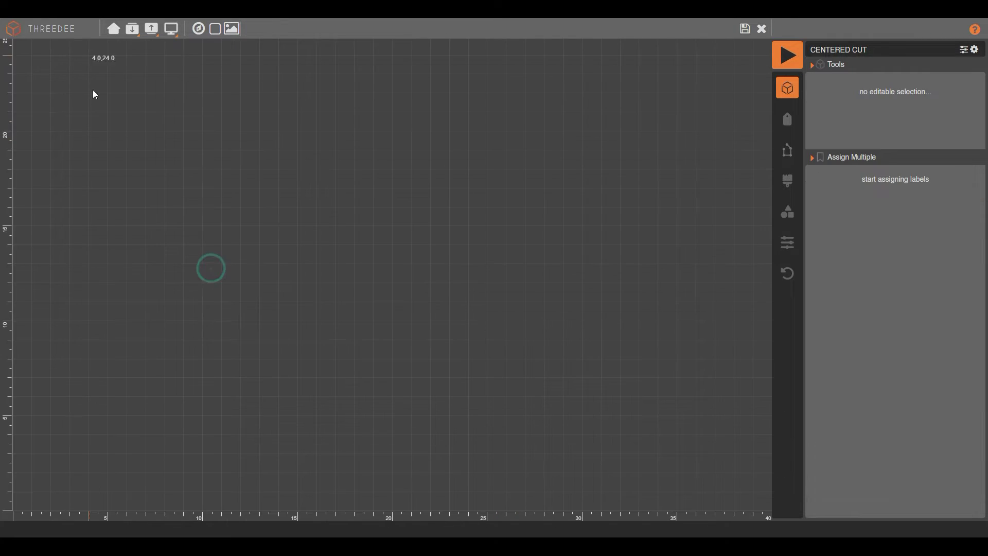
{"action": "left_click", "coordinate": [200, 29]}
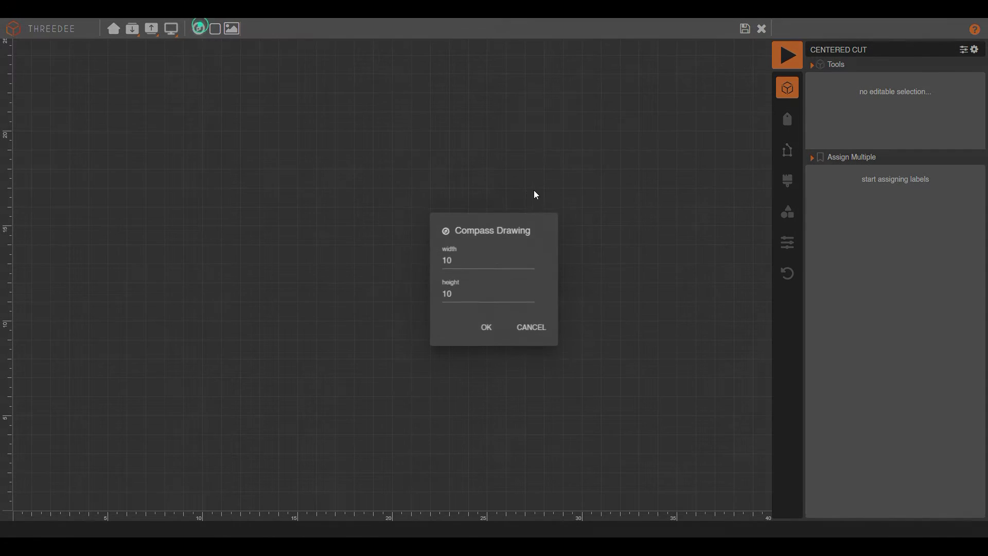
{"action": "left_click", "coordinate": [474, 325]}
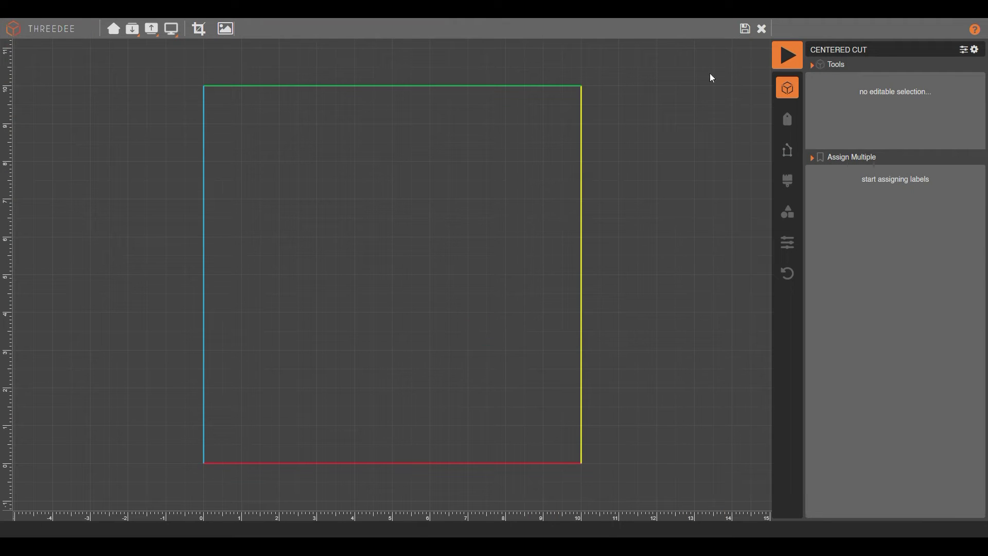
{"action": "left_click", "coordinate": [744, 29]}
Step: Connect an Extrude node to the Input node, enter 4 as its manual label, and render the result
{"action": "left_click_drag", "start_coordinate": [252, 299], "coordinate": [353, 180]}
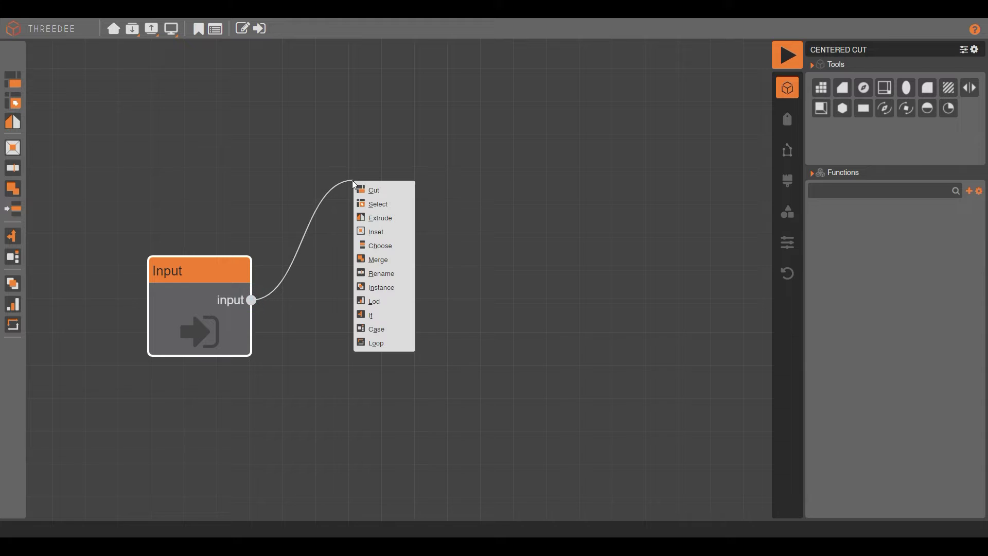
{"action": "left_click", "coordinate": [383, 216]}
{"action": "left_click", "coordinate": [398, 269]}
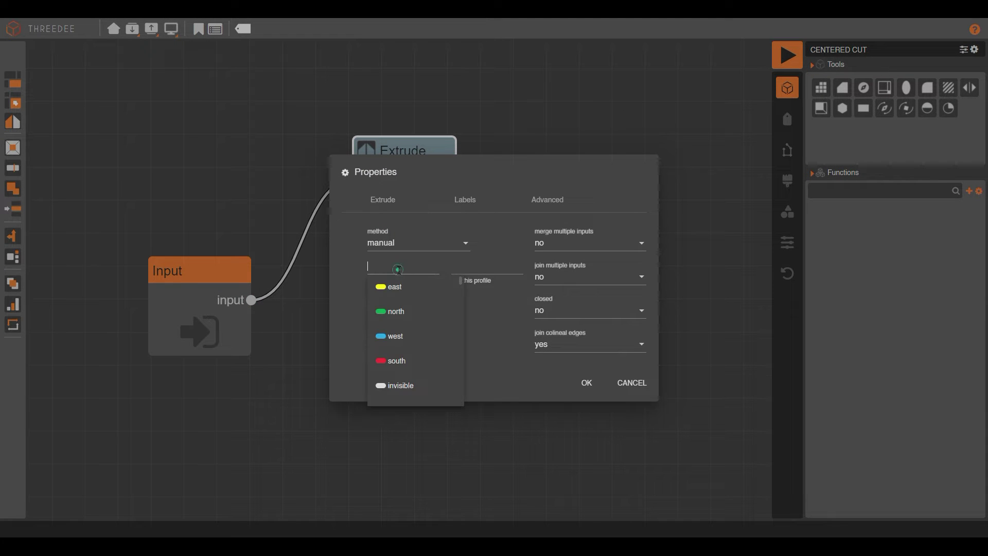
{"action": "type", "text": "4"}
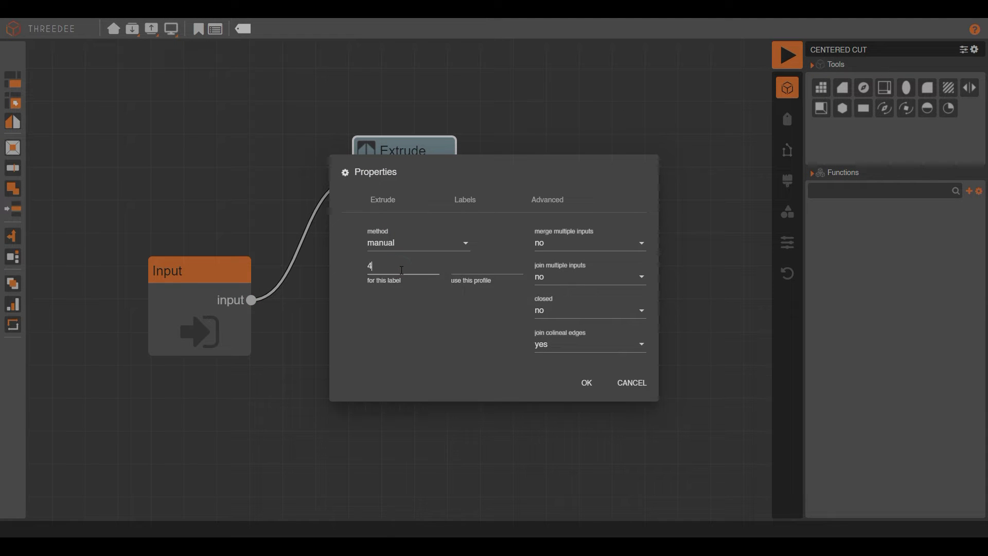
{"action": "left_click", "coordinate": [574, 381]}
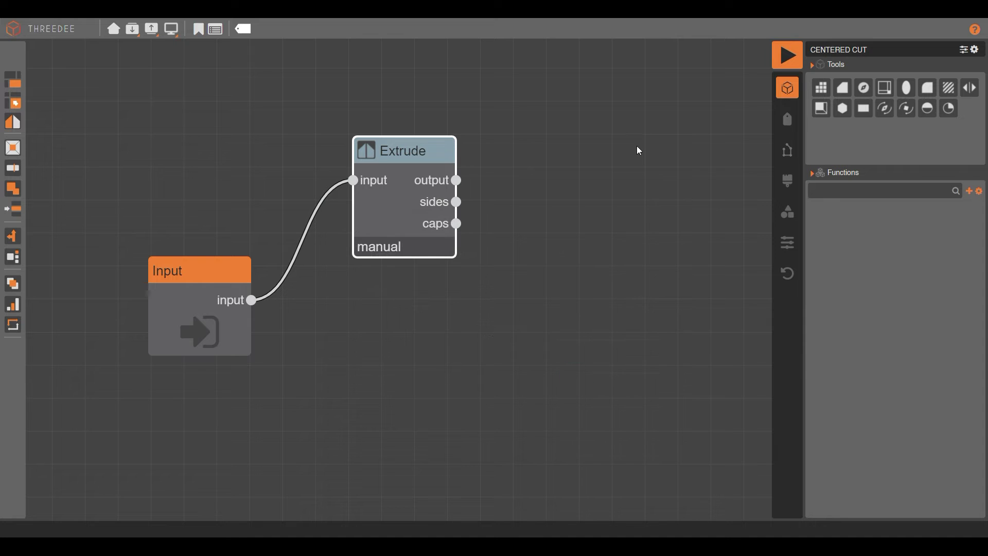
{"action": "left_click", "coordinate": [792, 62]}
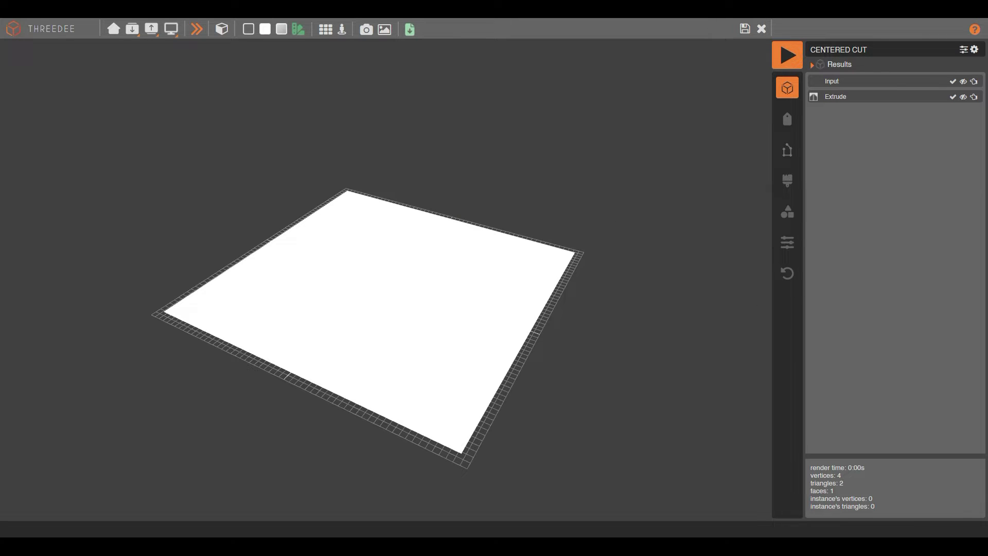
{"action": "left_click", "coordinate": [760, 29]}
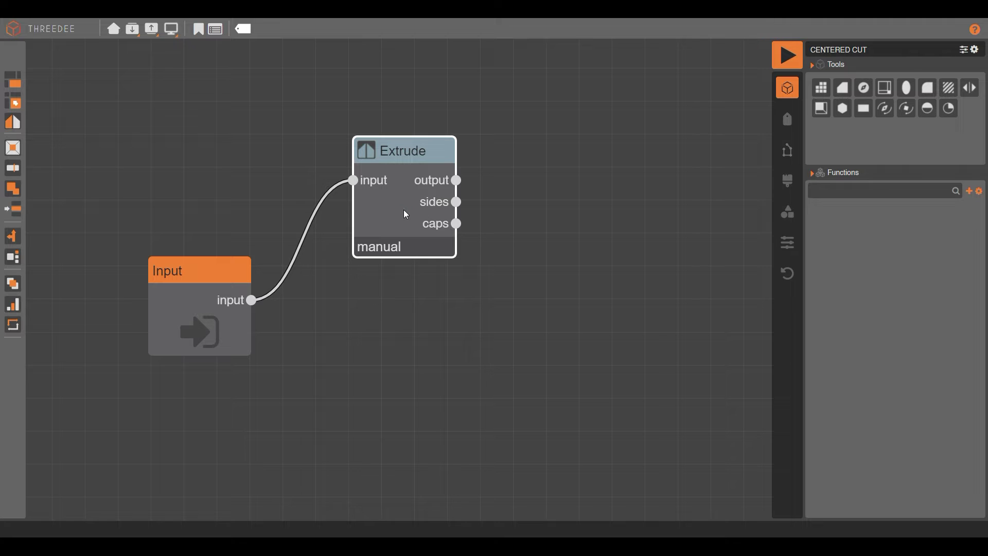
Step: Switch the Extrude node's method to amount with a value of 4, and inspect the rendered box's south face
{"action": "double_click", "coordinate": [419, 201]}
{"action": "left_click", "coordinate": [408, 238]}
{"action": "left_click", "coordinate": [401, 263]}
{"action": "left_click", "coordinate": [406, 276]}
{"action": "type", "text": "4"}
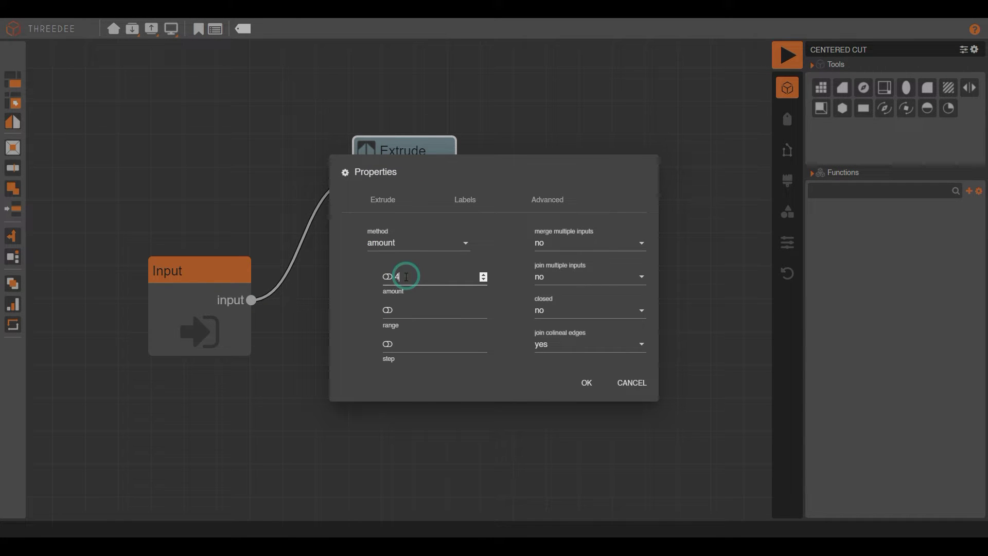
{"action": "left_click", "coordinate": [584, 382]}
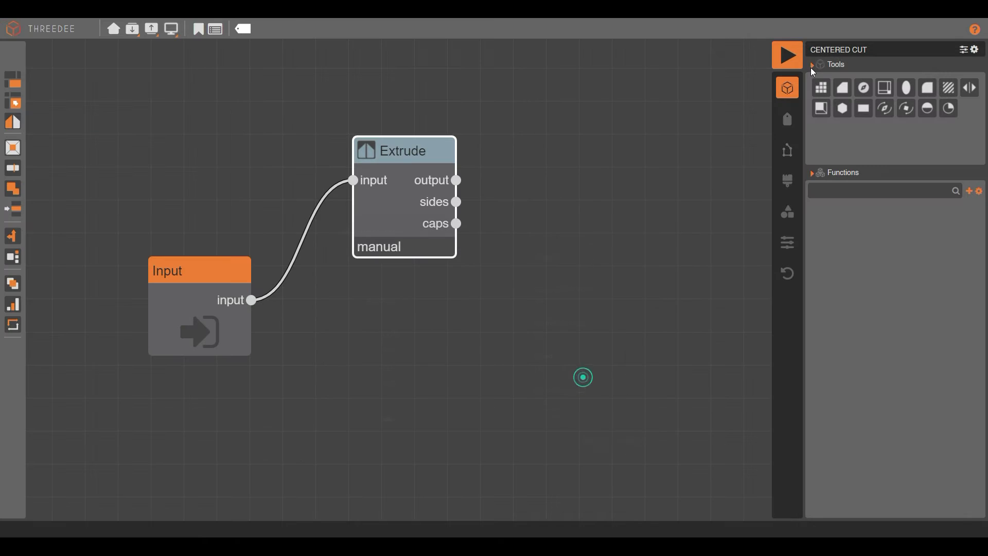
{"action": "left_click", "coordinate": [792, 58]}
{"action": "left_click_drag", "start_coordinate": [371, 309], "coordinate": [372, 286]}
{"action": "left_click", "coordinate": [396, 263]}
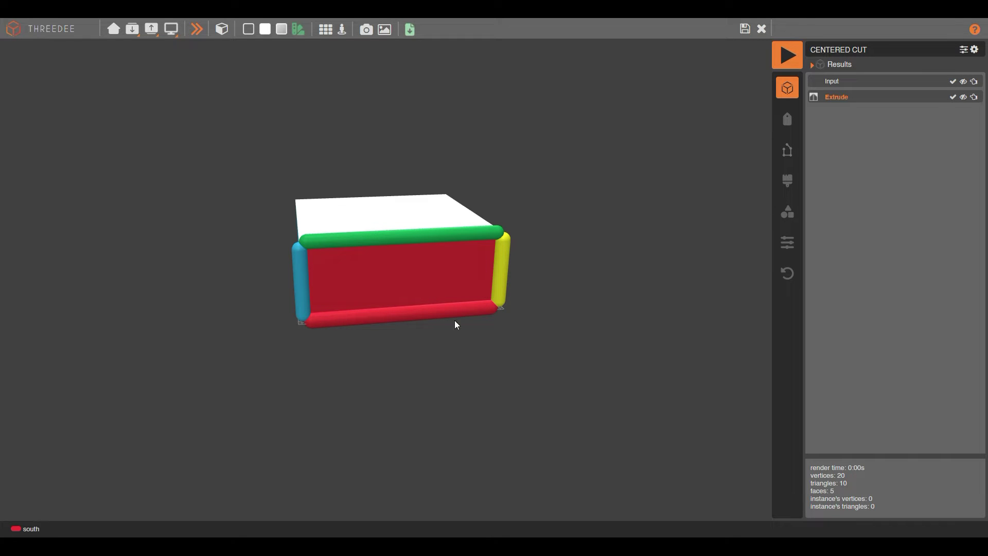
{"action": "left_click", "coordinate": [744, 29]}
Step: Attach a Select node to the Extrude node's sides output and have it select the south face
{"action": "middle_click_drag", "start_coordinate": [609, 179], "coordinate": [495, 265]}
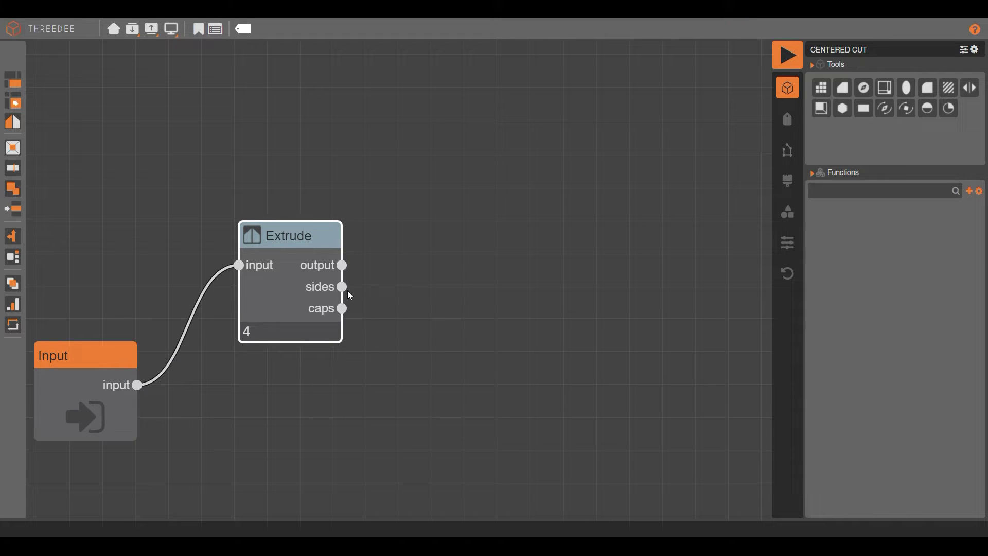
{"action": "left_click_drag", "start_coordinate": [343, 287], "coordinate": [426, 212]}
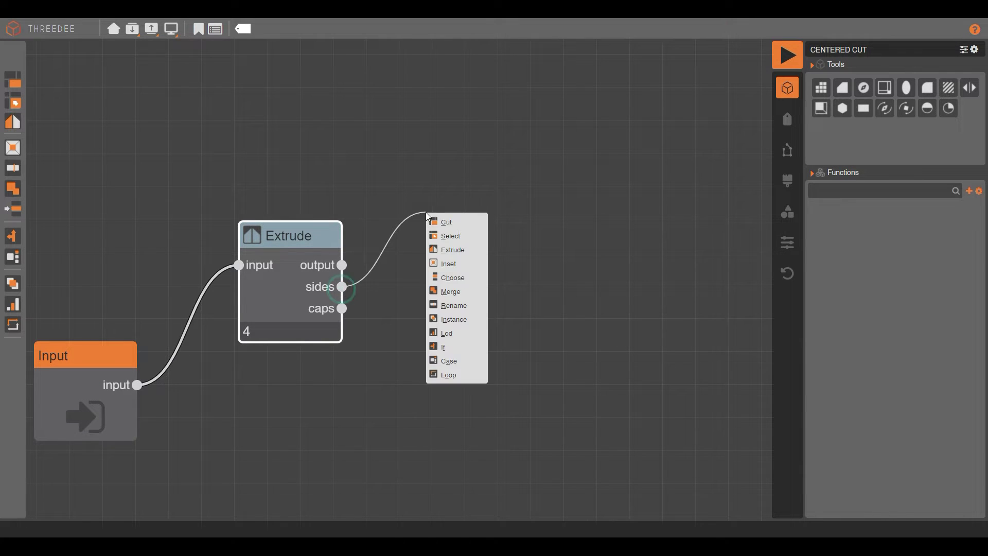
{"action": "left_click", "coordinate": [458, 236]}
{"action": "left_click", "coordinate": [511, 241]}
{"action": "left_click", "coordinate": [532, 341]}
{"action": "left_click", "coordinate": [587, 383]}
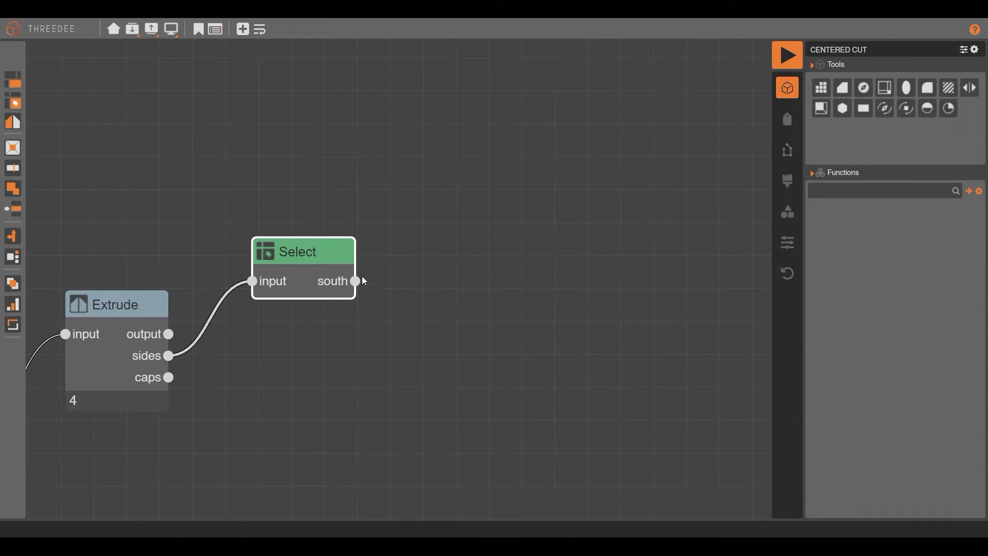
Step: Attach a Cut node to the south output and draw a horizontal cut at about 7.2 units height across a 10 by 10 compass drawing
{"action": "left_click_drag", "start_coordinate": [359, 281], "coordinate": [524, 179]}
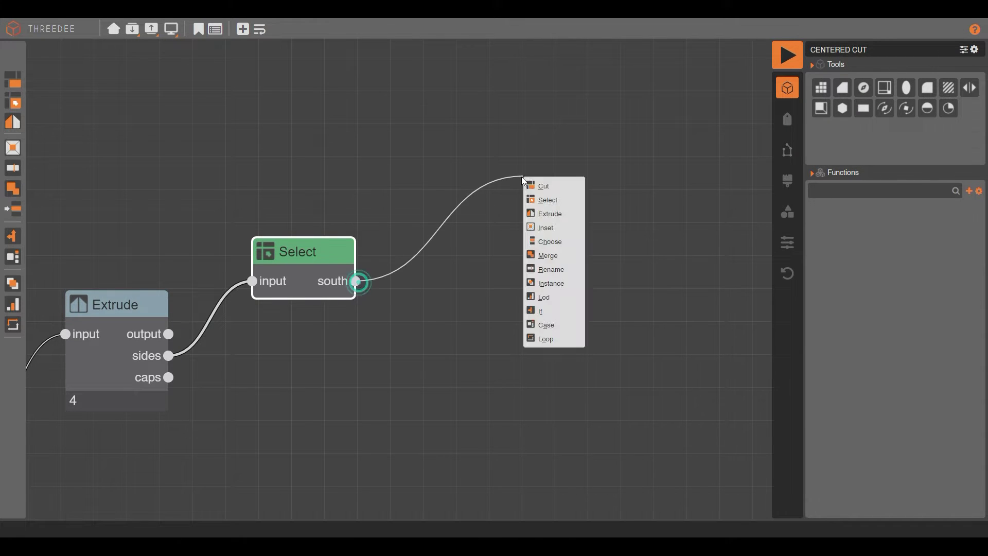
{"action": "left_click", "coordinate": [560, 190]}
{"action": "double_click", "coordinate": [560, 190]}
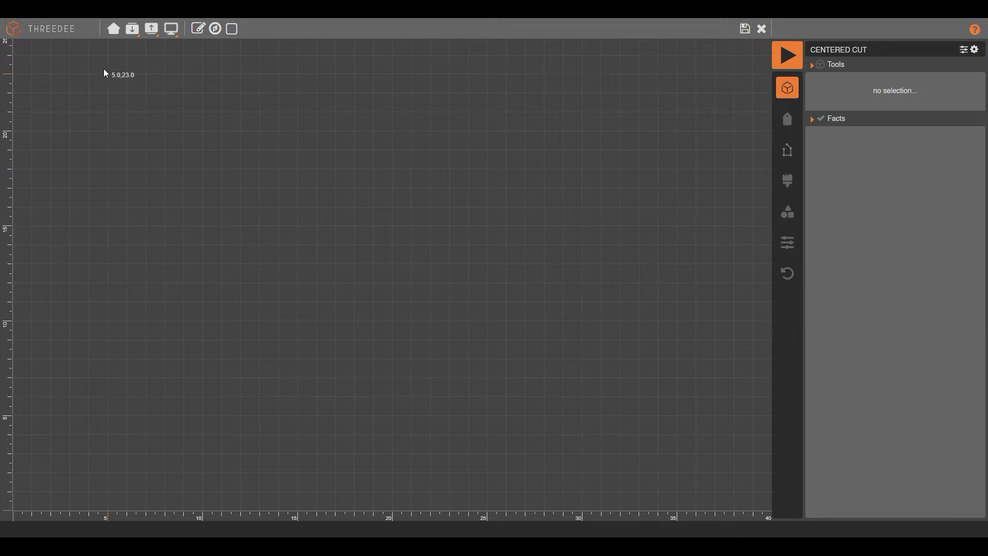
{"action": "left_click", "coordinate": [215, 29]}
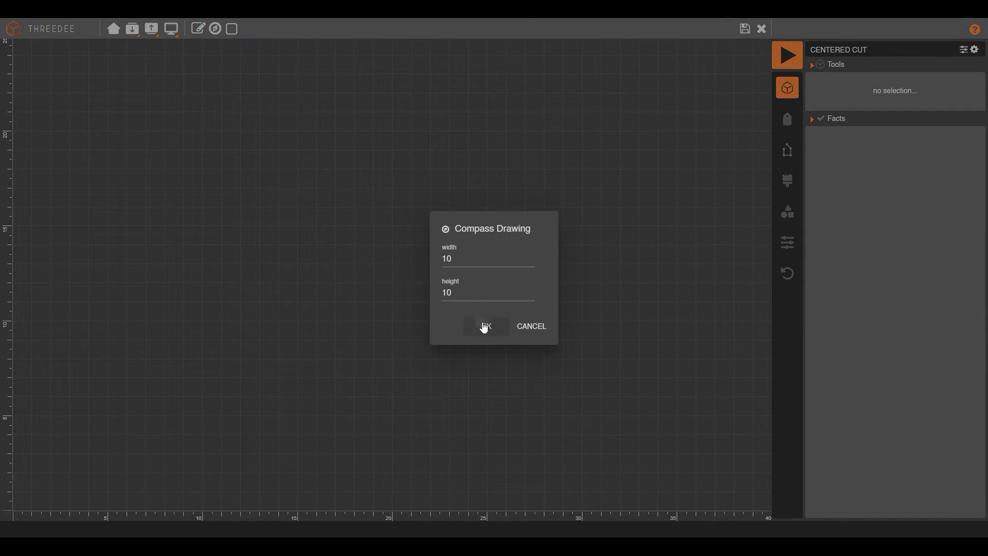
{"action": "left_click", "coordinate": [482, 325]}
{"action": "left_click_drag", "start_coordinate": [105, 192], "coordinate": [659, 193]}
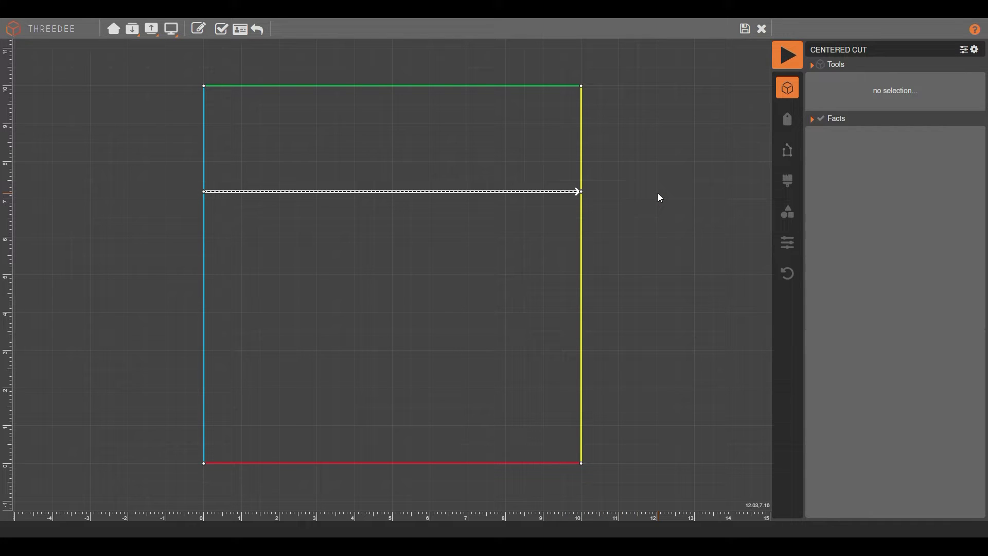
Step: Constrain the horizontal cut parallel to the red base edge at an exact distance of 2.5 units, and check the rendered cut
{"action": "left_click", "coordinate": [412, 192]}
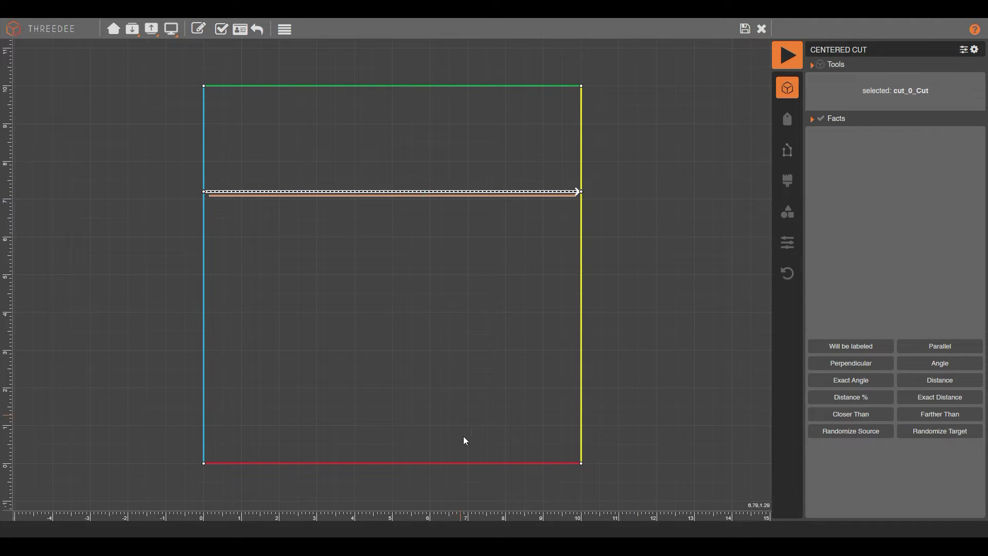
{"action": "left_click", "coordinate": [467, 463], "text": "shift"}
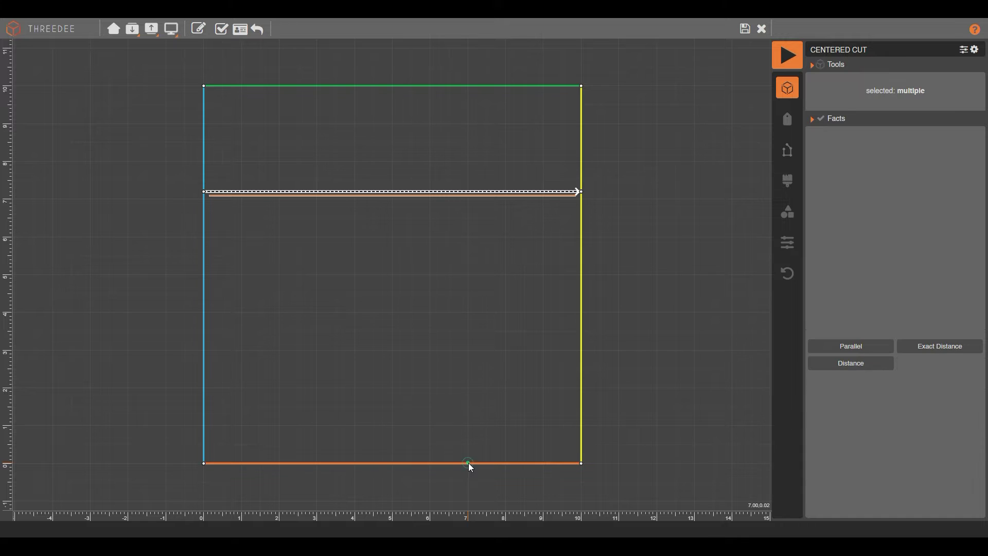
{"action": "left_click", "coordinate": [855, 347]}
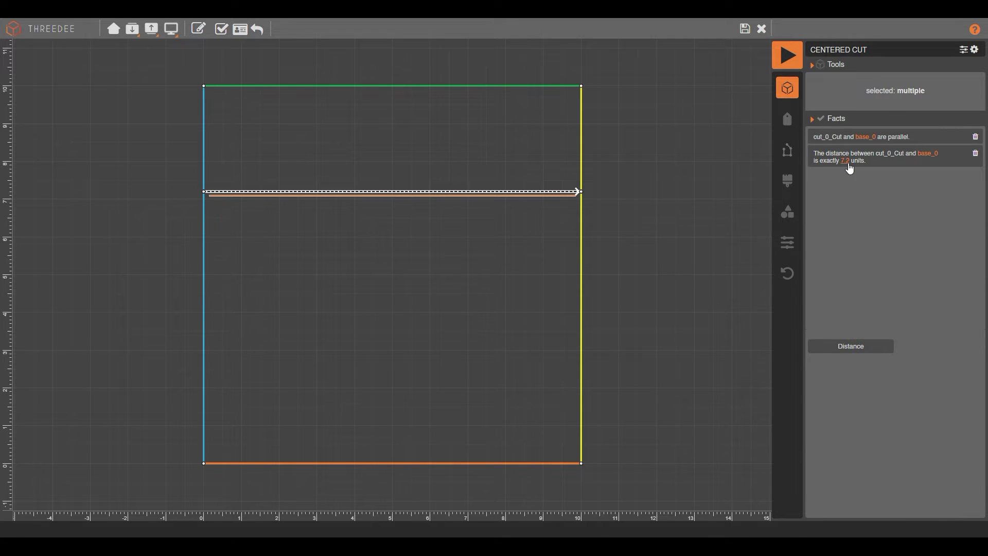
{"action": "left_click", "coordinate": [846, 161]}
{"action": "type", "text": "2.5"}
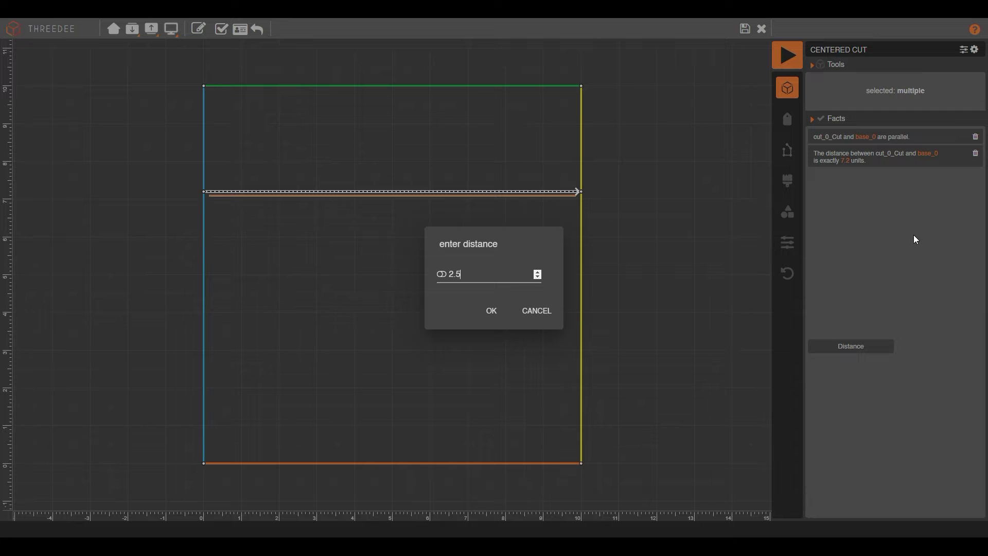
{"action": "left_click", "coordinate": [489, 310]}
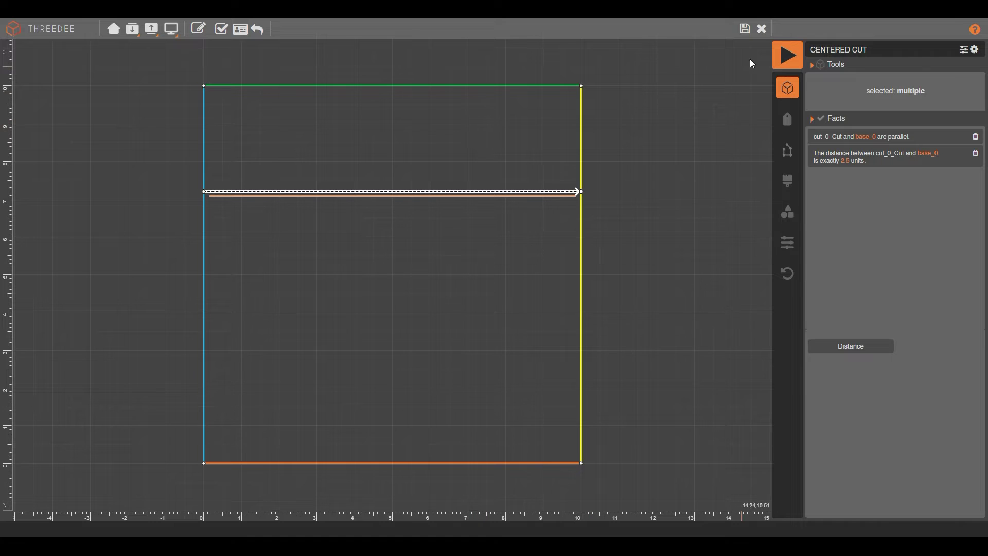
{"action": "left_click", "coordinate": [745, 29]}
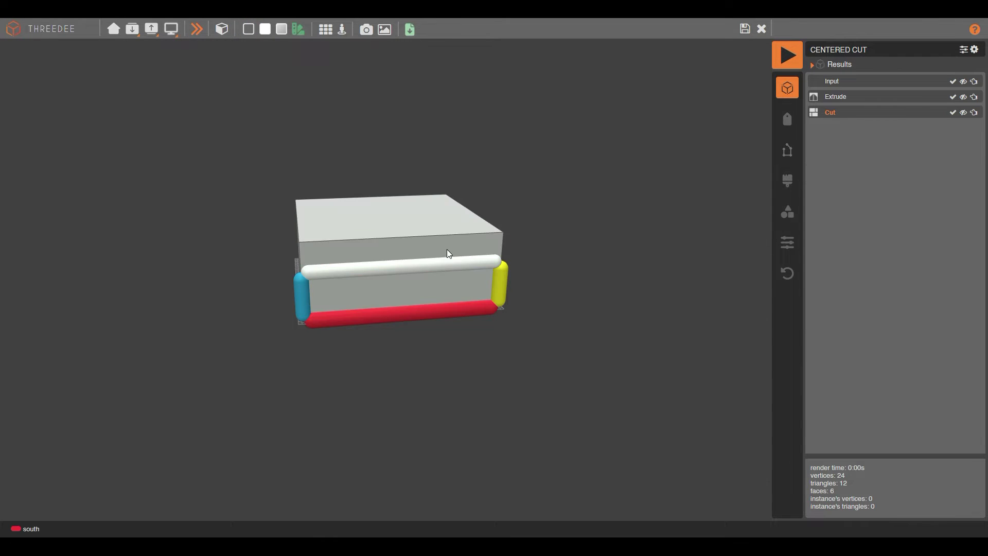
{"action": "left_click", "coordinate": [598, 270]}
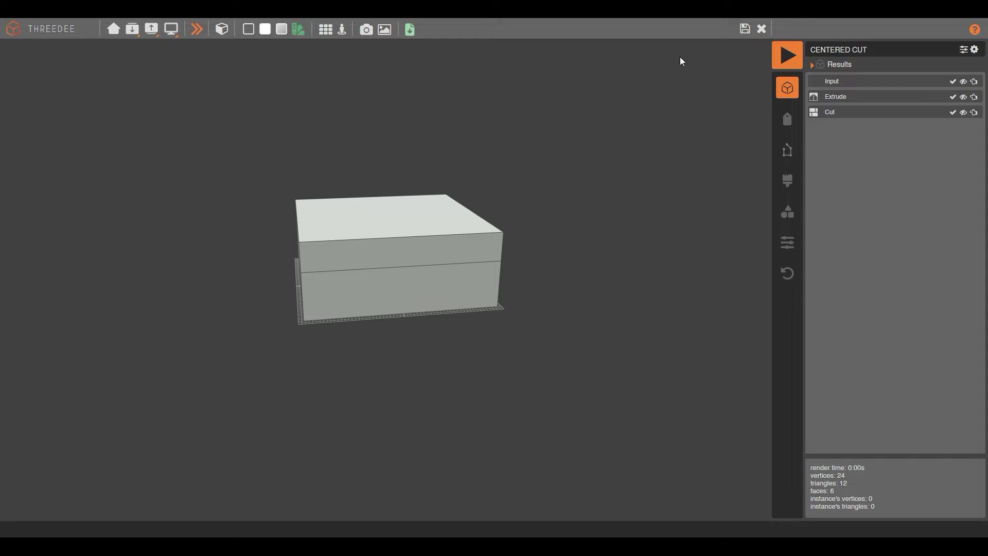
{"action": "left_click", "coordinate": [745, 31]}
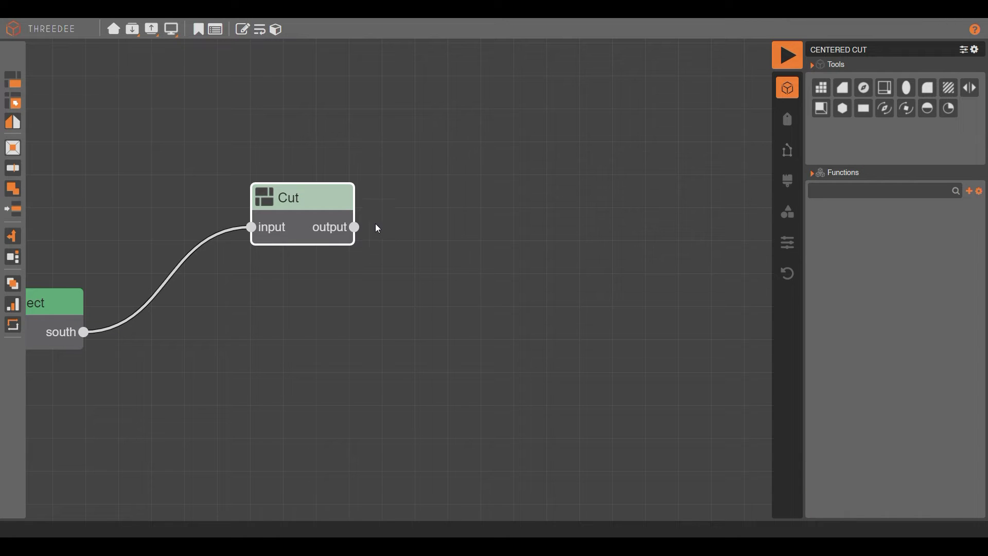
Step: In the Cut drawing, add a vertical cut from the middle of the base edge up to the horizontal cut, perpendicular to the base
{"action": "left_click_drag", "start_coordinate": [356, 229], "coordinate": [511, 190]}
{"action": "left_click", "coordinate": [399, 159]}
{"action": "left_click", "coordinate": [295, 215]}
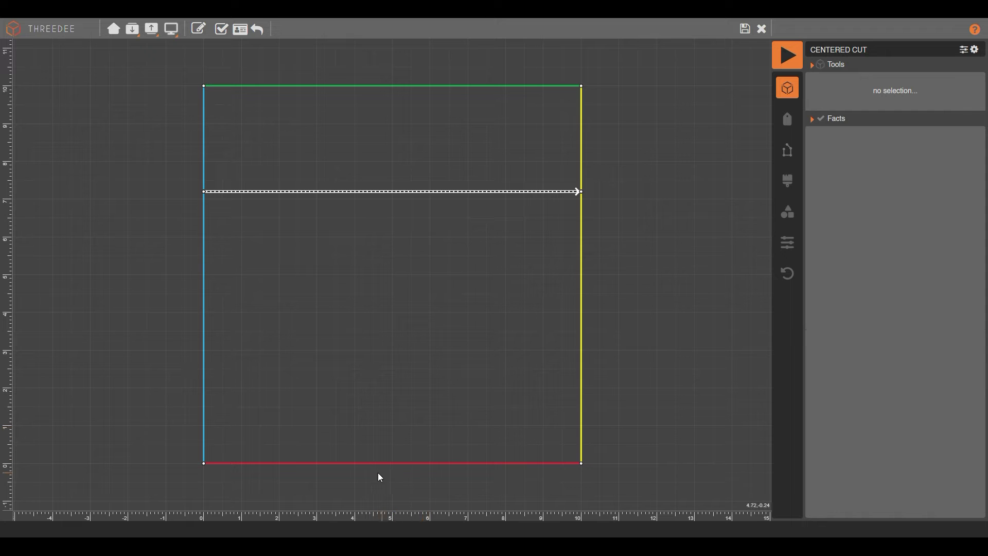
{"action": "mouse_move", "coordinate": [388, 474]}
{"action": "left_mouse_down"}
{"action": "mouse_move", "coordinate": [402, 205]}
{"action": "mouse_move", "coordinate": [390, 172]}
{"action": "left_mouse_up"}
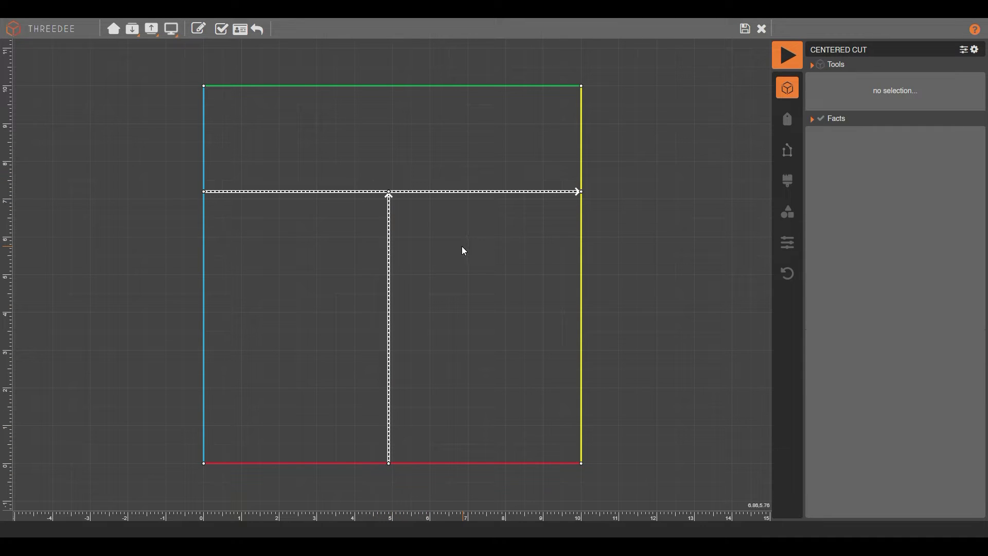
{"action": "left_click", "coordinate": [387, 215]}
{"action": "left_click", "coordinate": [461, 465], "text": "shift"}
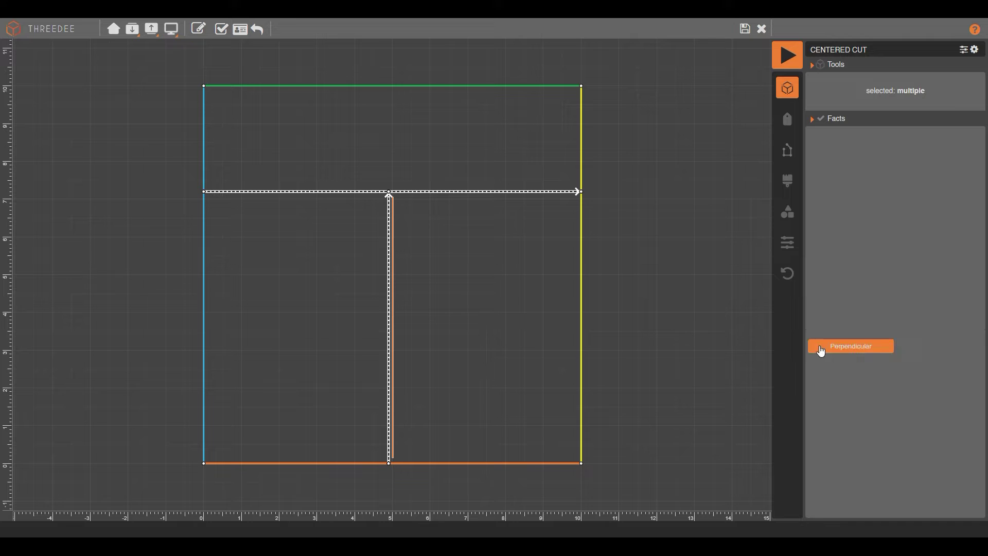
{"action": "left_click", "coordinate": [862, 347]}
{"action": "left_click", "coordinate": [654, 312]}
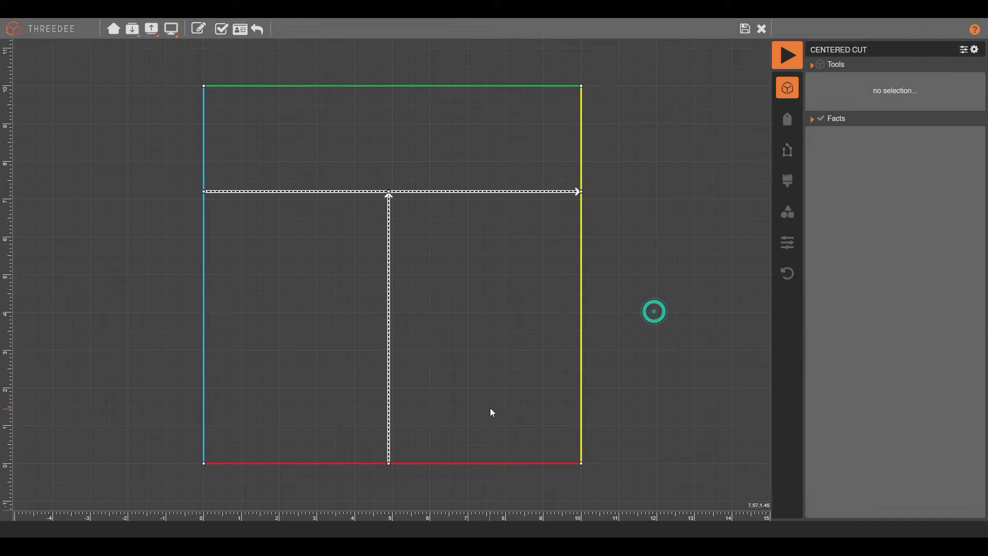
Step: Add a fact making the base segment of the face beside the vertical cut exactly 50% of the full red base edge's length
{"action": "left_click", "coordinate": [476, 406]}
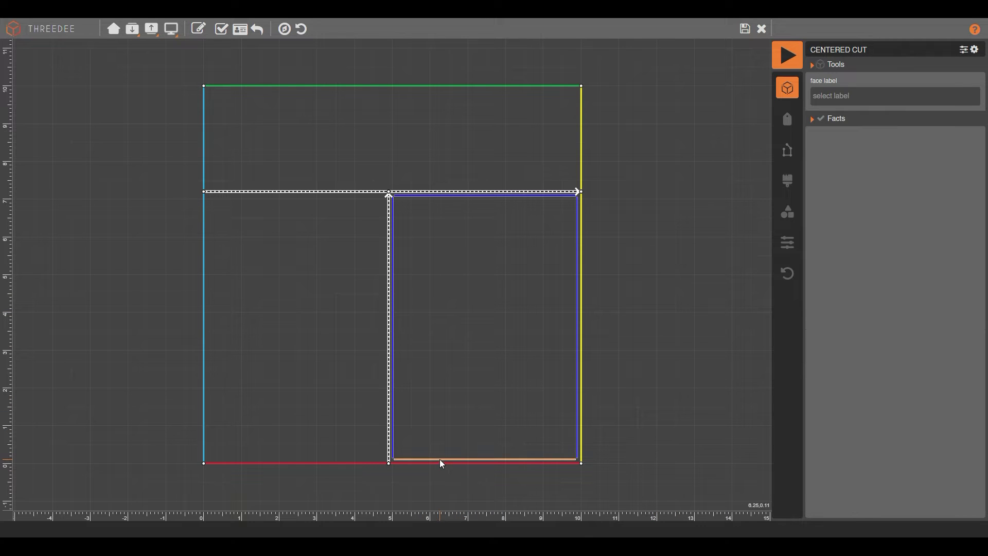
{"action": "left_click", "coordinate": [439, 460]}
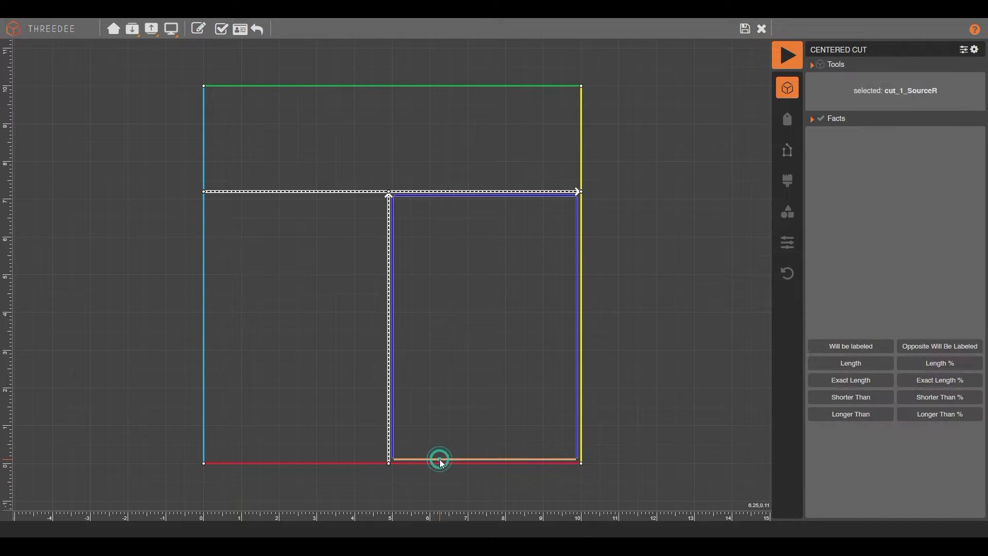
{"action": "left_click", "coordinate": [352, 464], "text": "shift"}
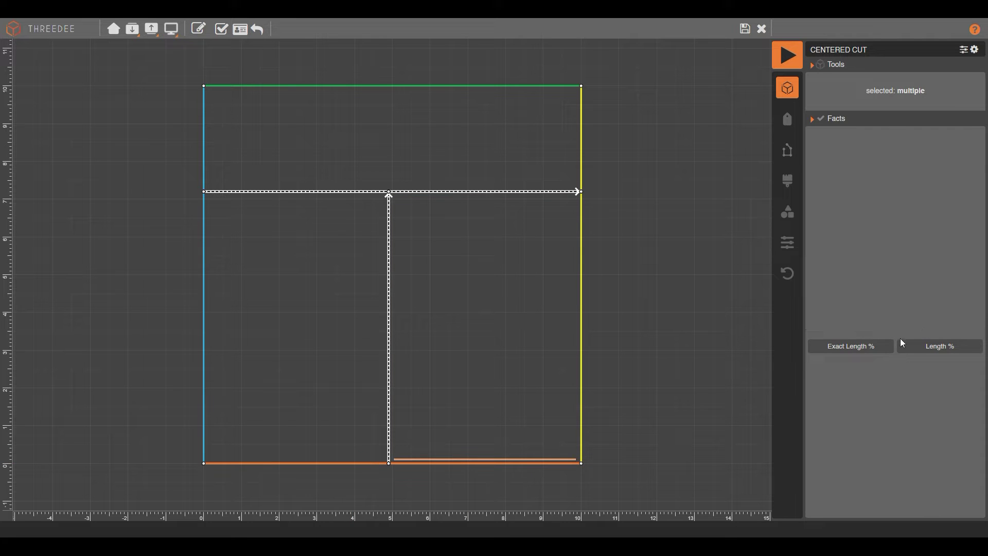
{"action": "left_click", "coordinate": [875, 352]}
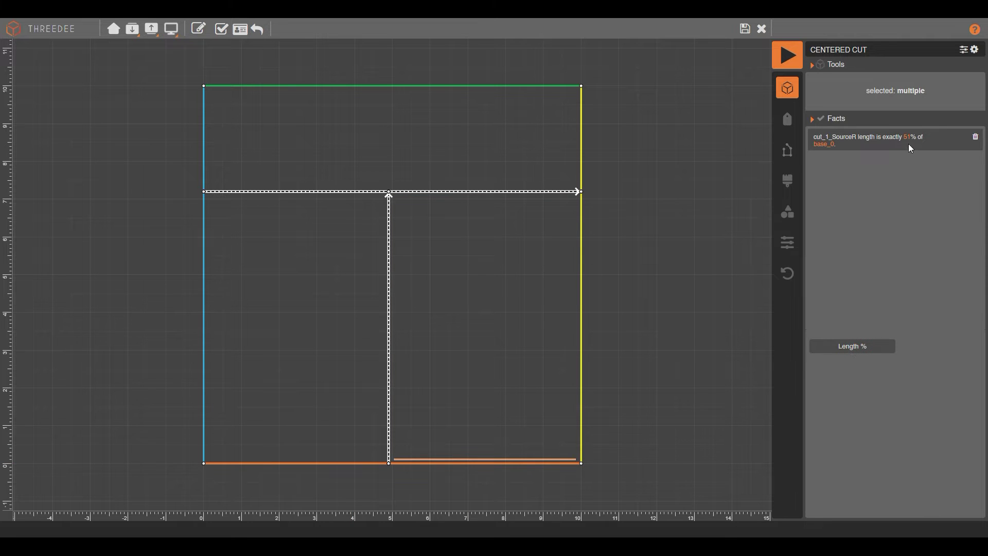
{"action": "left_click", "coordinate": [908, 143]}
{"action": "type", "text": "50"}
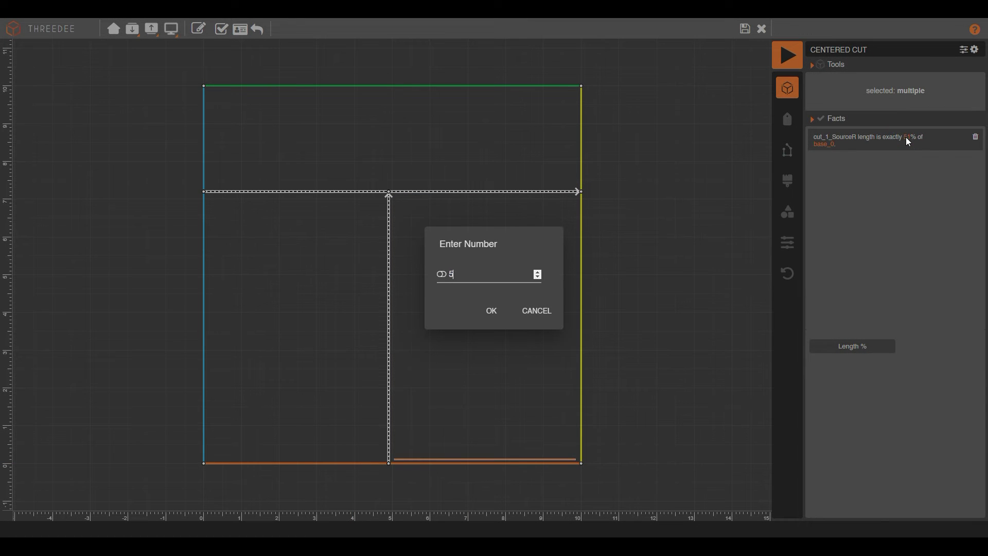
{"action": "left_click", "coordinate": [492, 310]}
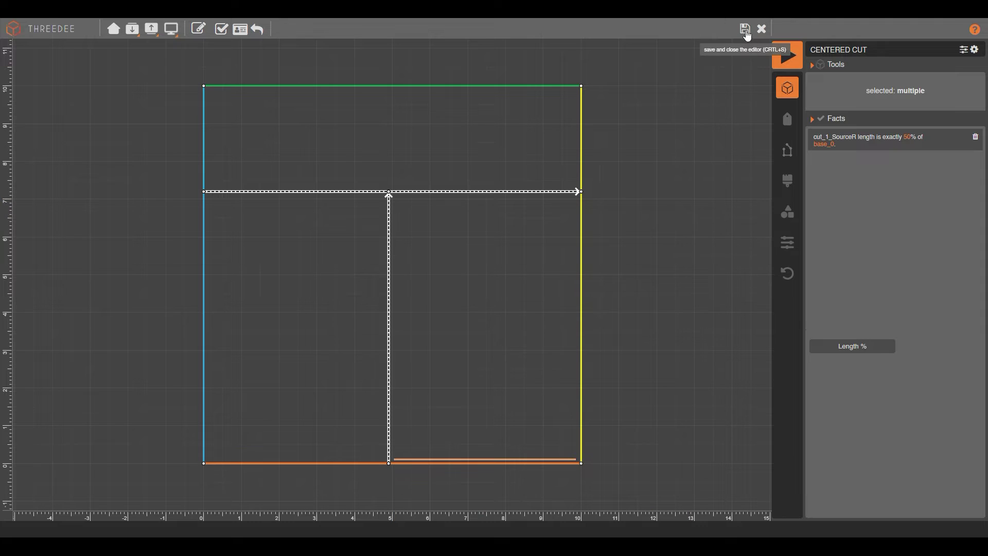
Step: Save the cut drawing and render the model to check the lower faces on both sides of the vertical cut
{"action": "left_click", "coordinate": [744, 29]}
{"action": "left_click", "coordinate": [792, 57]}
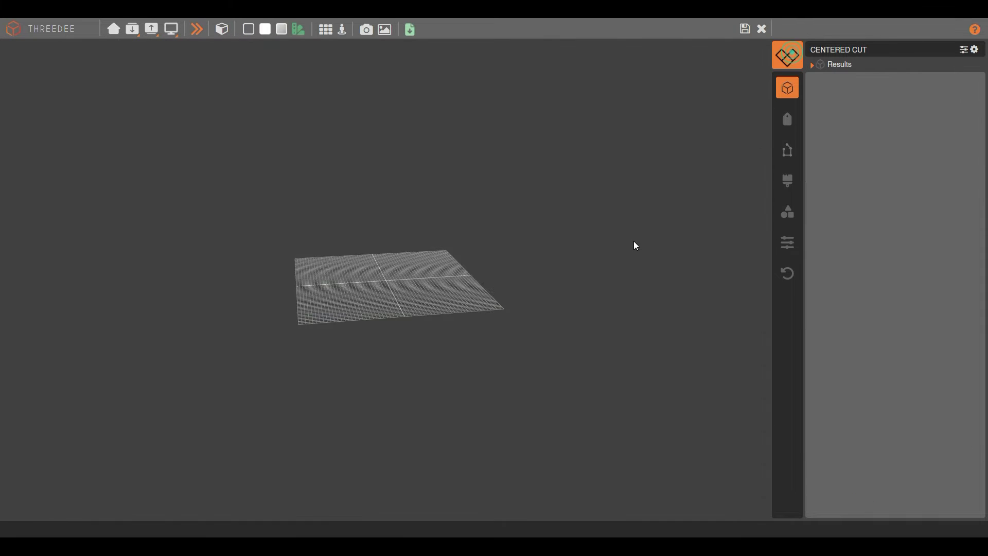
{"action": "scroll", "coordinate": [366, 285], "scroll_direction": "up", "scroll_amount": 3}
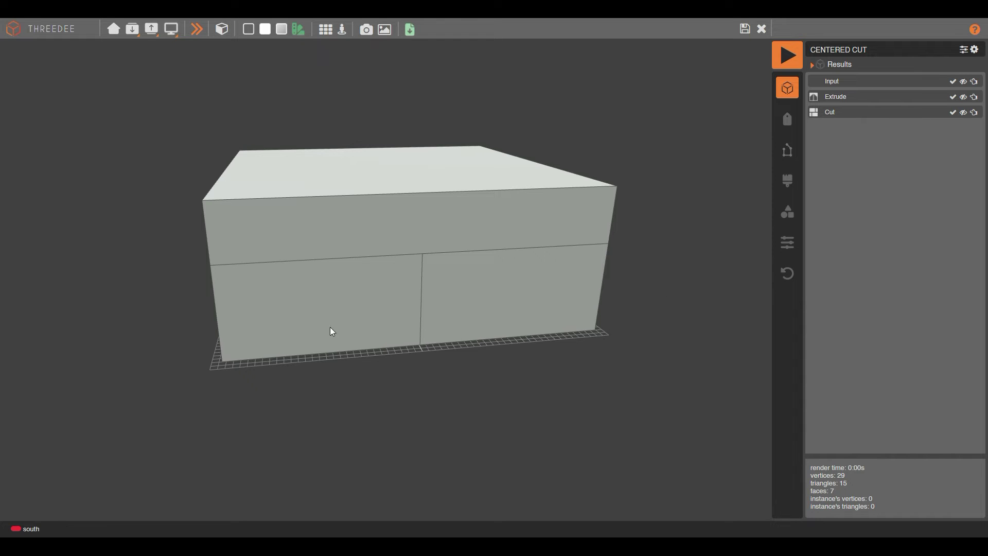
{"action": "left_click", "coordinate": [384, 345]}
{"action": "left_click_drag", "start_coordinate": [383, 349], "coordinate": [547, 333]}
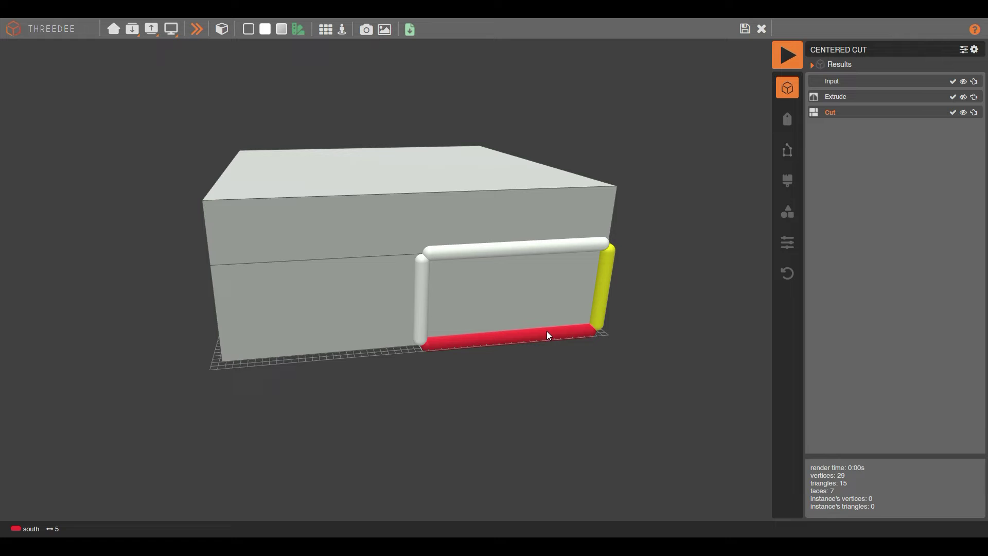
{"action": "left_click", "coordinate": [744, 29]}
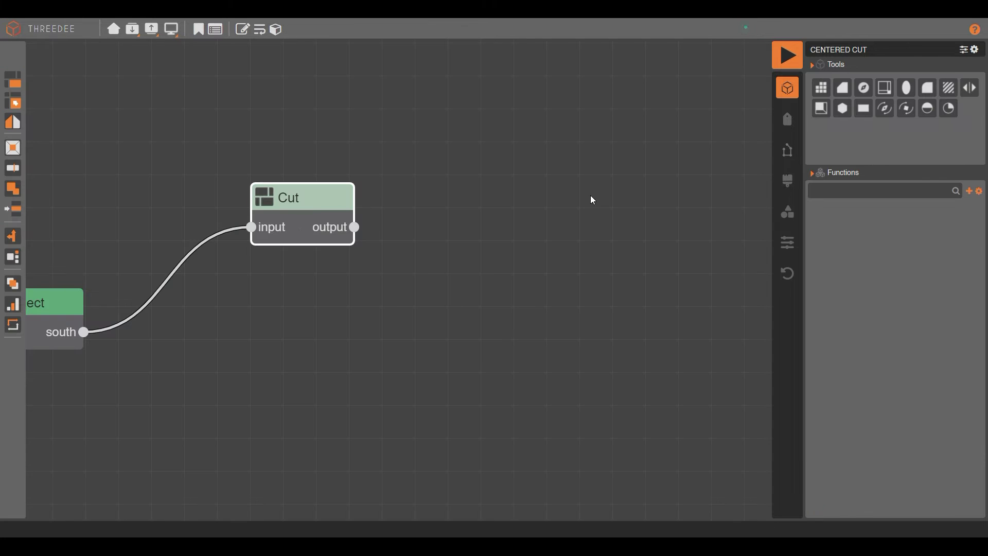
Step: In the Cut drawing, add a vertical cut at about 3.2 units along the base, parallel to the center cut with an exact distance fact
{"action": "double_click", "coordinate": [303, 216]}
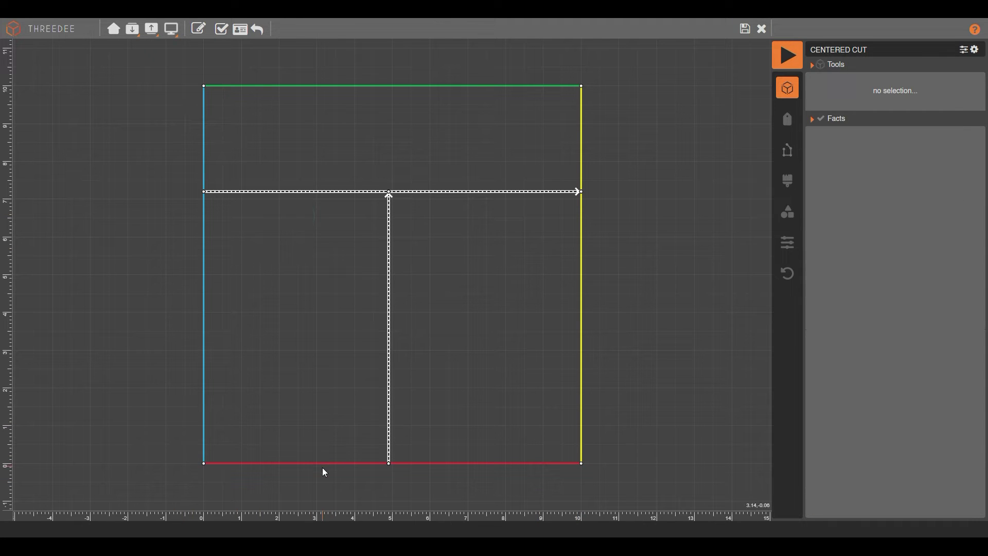
{"action": "left_click_drag", "start_coordinate": [323, 474], "coordinate": [324, 192]}
{"action": "left_click", "coordinate": [323, 239]}
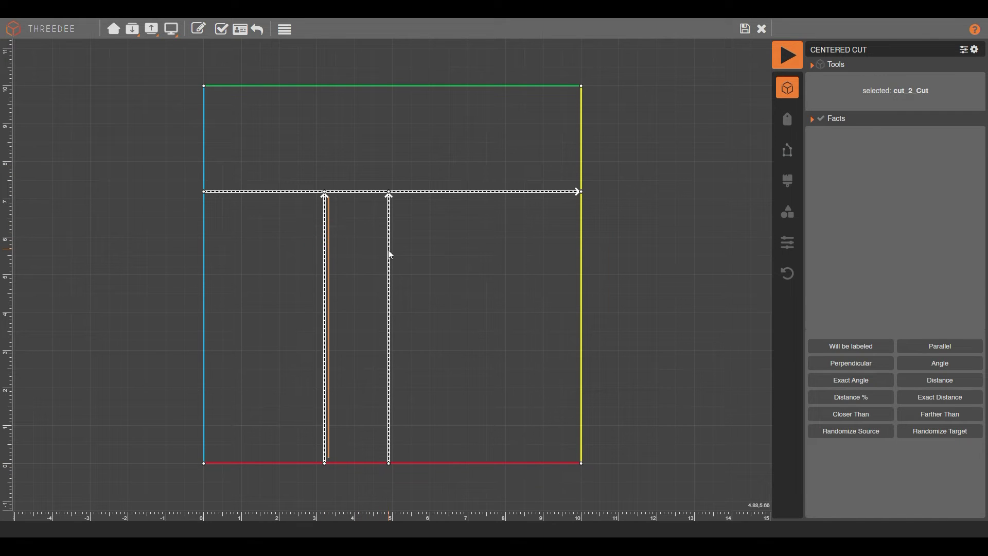
{"action": "left_click", "coordinate": [388, 250], "text": "shift"}
{"action": "left_click", "coordinate": [839, 348]}
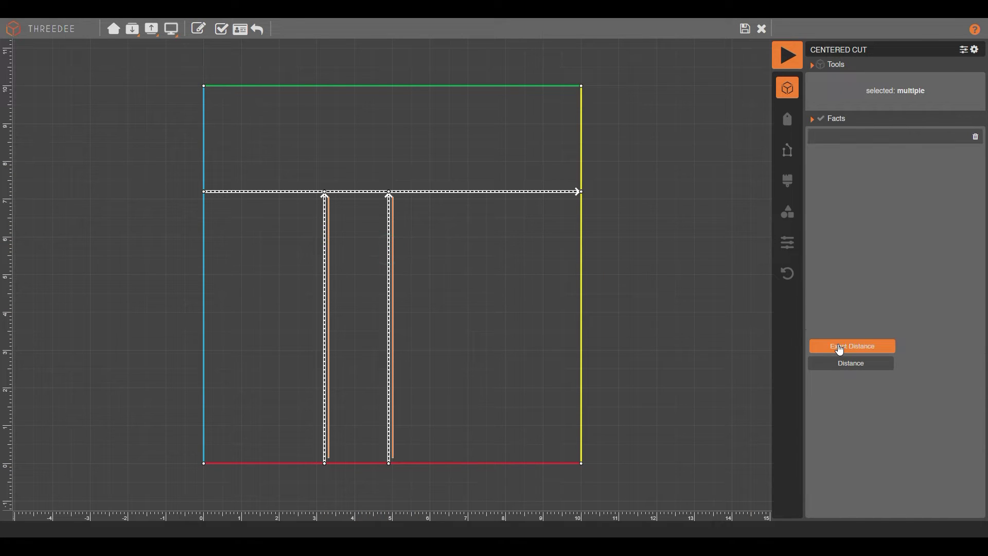
{"action": "left_click", "coordinate": [840, 347]}
{"action": "left_click", "coordinate": [839, 348]}
Step: Add another vertical cut at about 6.5 units along the base, parallel to the center cut with an exact distance fact
{"action": "left_click_drag", "start_coordinate": [451, 477], "coordinate": [451, 146]}
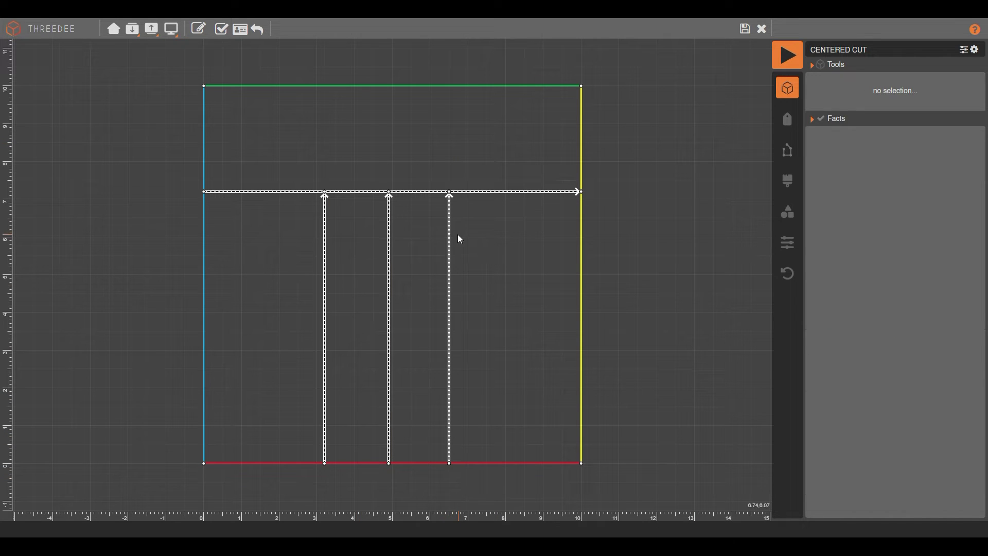
{"action": "left_click", "coordinate": [449, 241]}
{"action": "left_click", "coordinate": [390, 245], "text": "shift"}
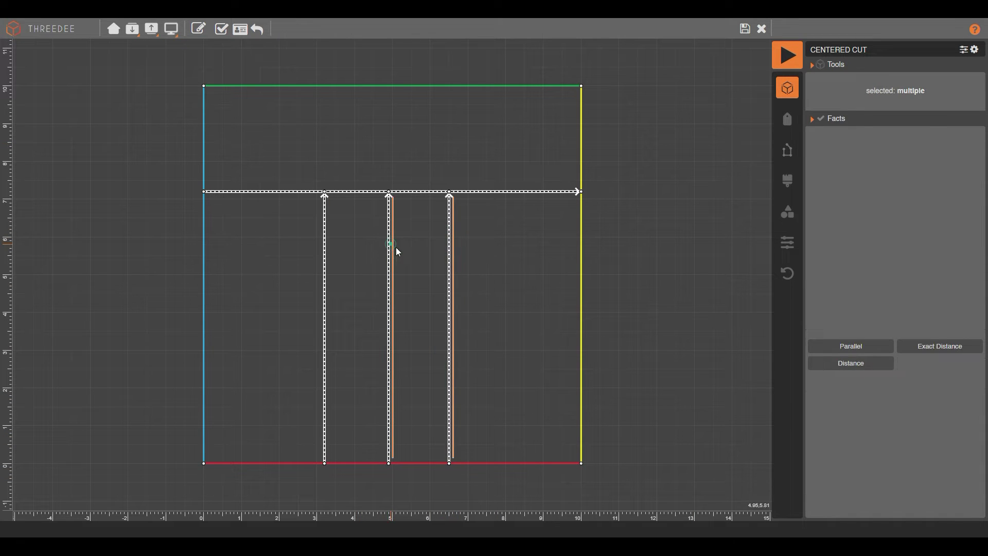
{"action": "left_click", "coordinate": [868, 348]}
{"action": "left_click", "coordinate": [867, 347]}
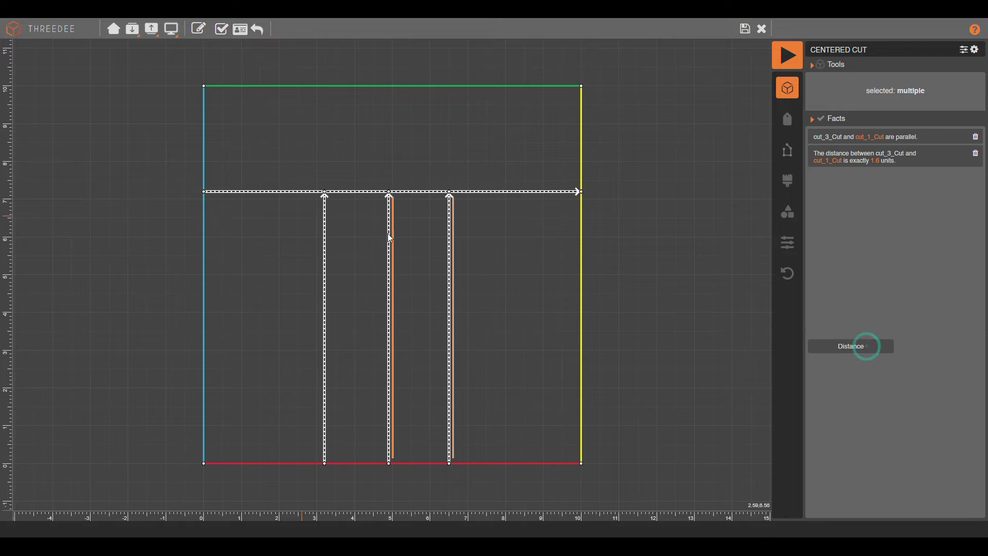
Step: Set the exact distance from the center cut to 0.6 units for both outer vertical cuts
{"action": "left_click", "coordinate": [326, 230]}
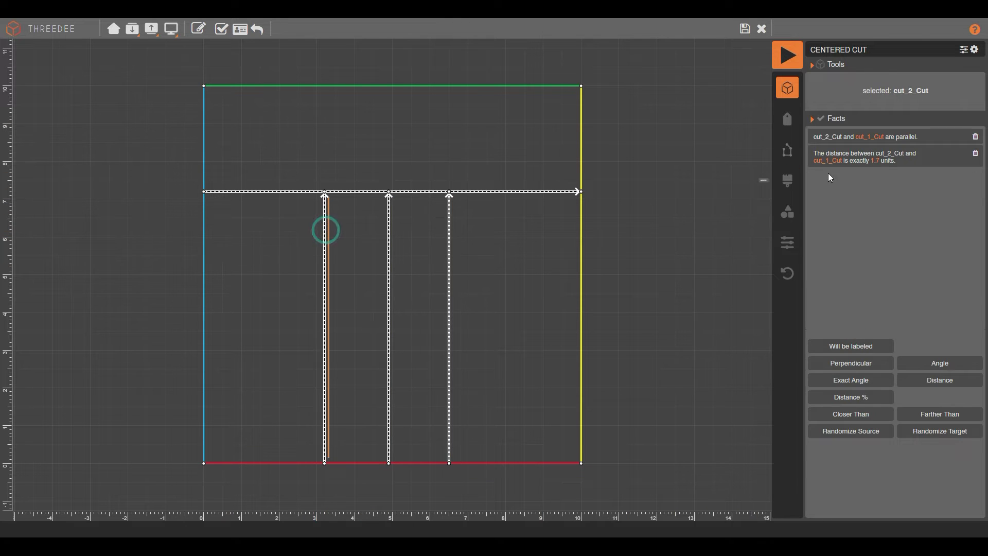
{"action": "left_click", "coordinate": [873, 161]}
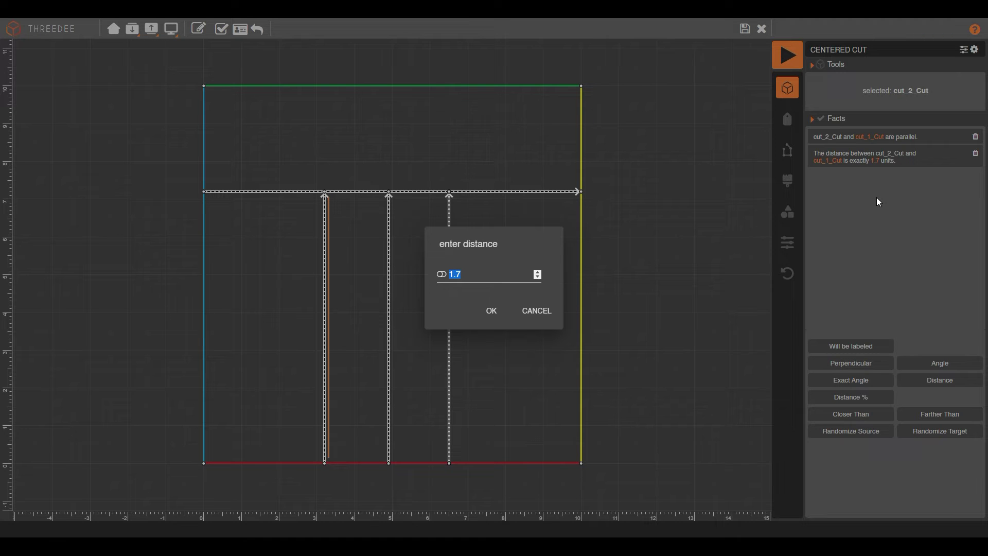
{"action": "type", "text": ".6"}
{"action": "left_click", "coordinate": [520, 311]}
{"action": "left_click", "coordinate": [449, 277]}
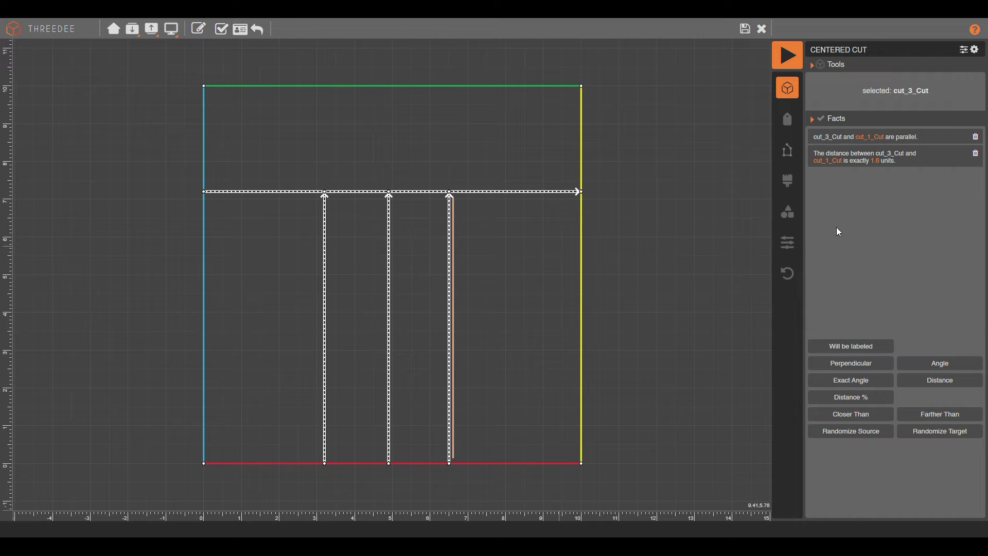
{"action": "left_click", "coordinate": [873, 161]}
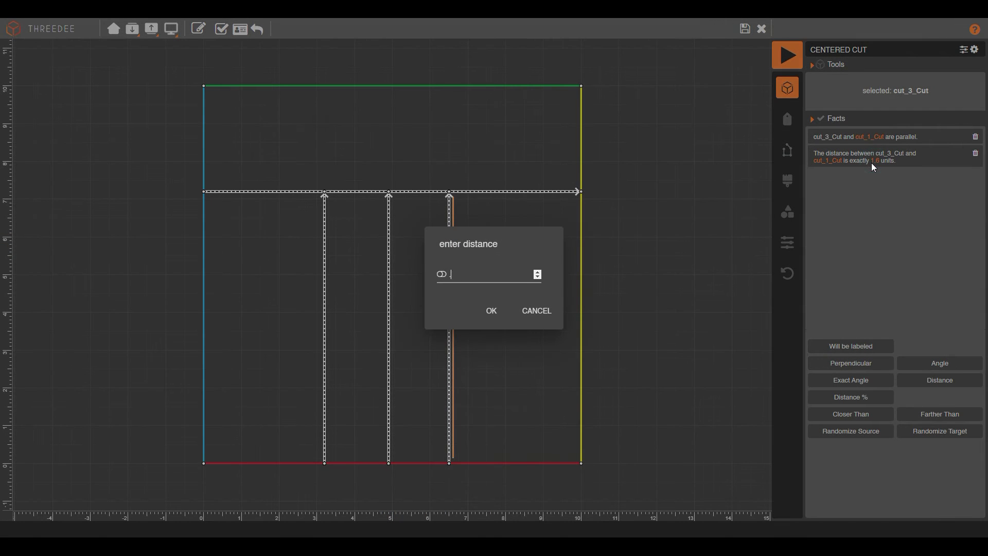
{"action": "left_click", "coordinate": [490, 310]}
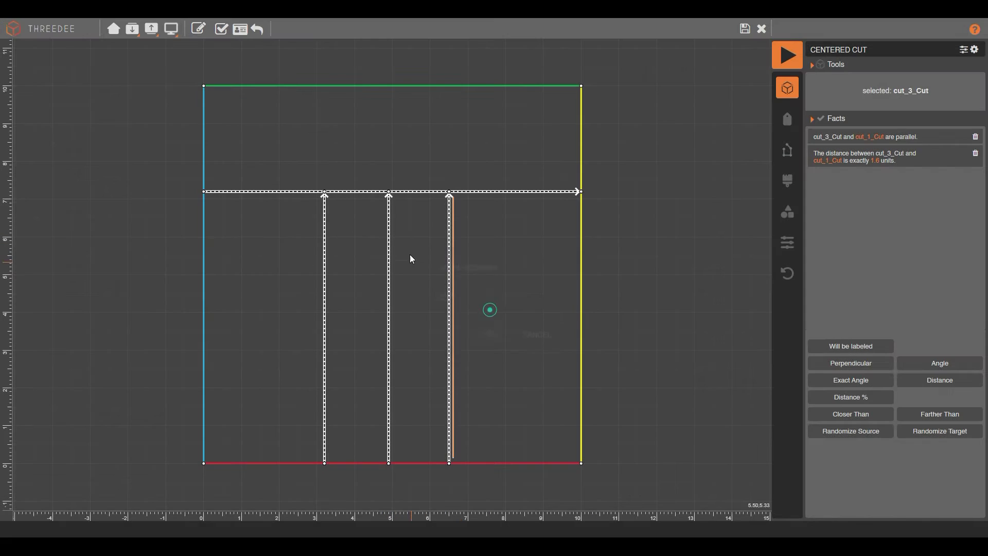
Step: Assign the ACCENT face label to the two narrow faces on either side of the center cut
{"action": "left_click", "coordinate": [433, 255]}
{"action": "left_click", "coordinate": [865, 93]}
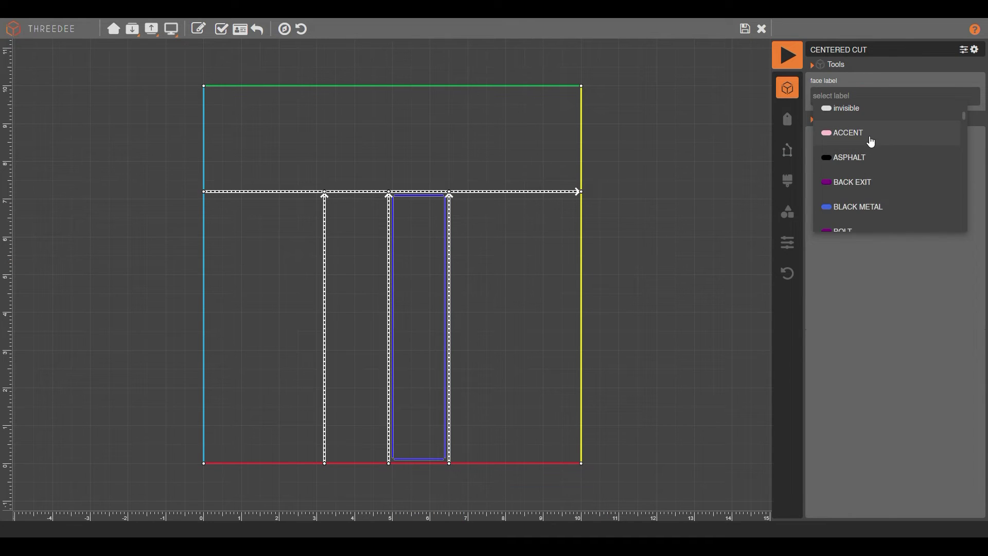
{"action": "left_click", "coordinate": [869, 136]}
{"action": "left_click", "coordinate": [380, 276]}
{"action": "left_click", "coordinate": [881, 100]}
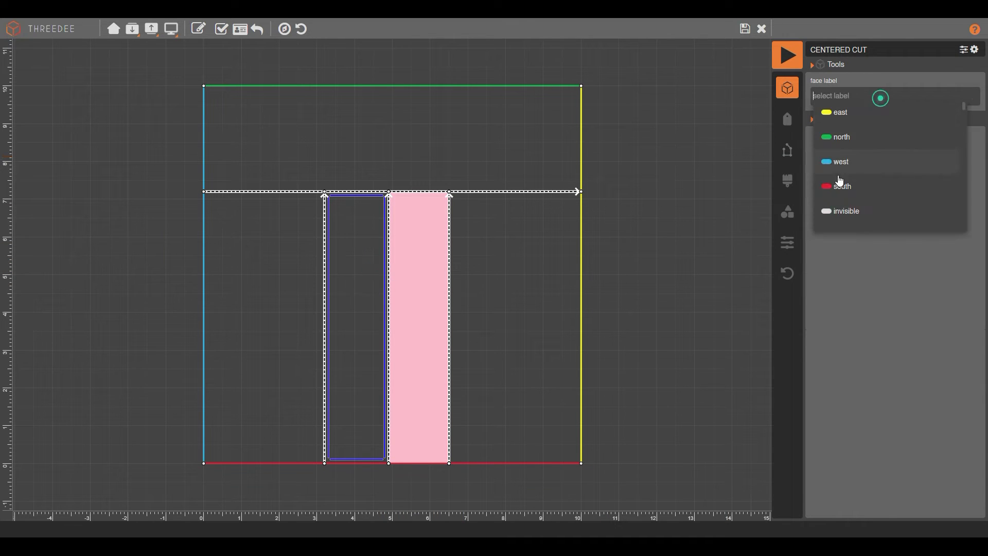
{"action": "scroll", "coordinate": [861, 149], "scroll_direction": "down", "scroll_amount": 2}
{"action": "left_click", "coordinate": [862, 181]}
{"action": "left_click", "coordinate": [419, 262]}
{"action": "left_click", "coordinate": [351, 232]}
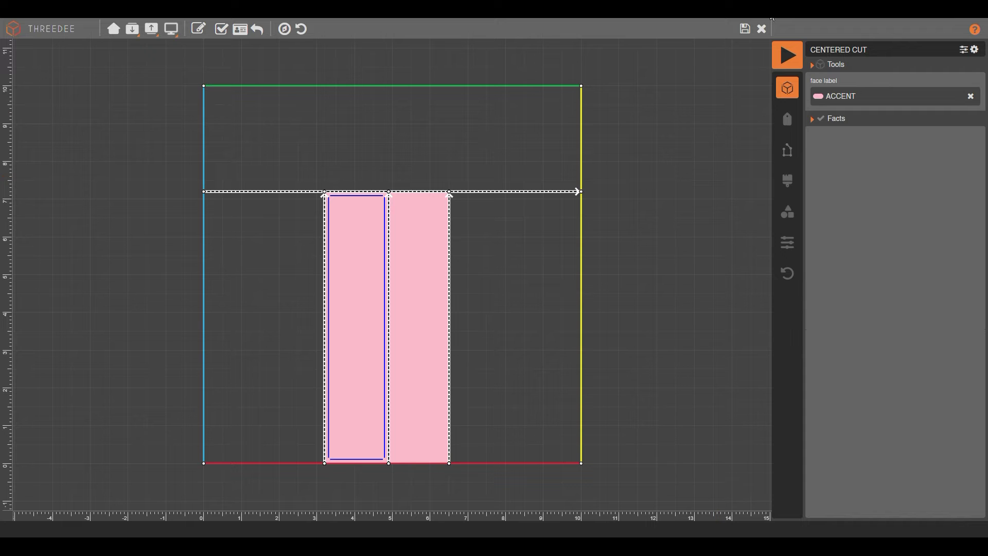
Step: Save the cut drawing, render the model with label colors and check the two ACCENT faces
{"action": "left_click", "coordinate": [746, 29]}
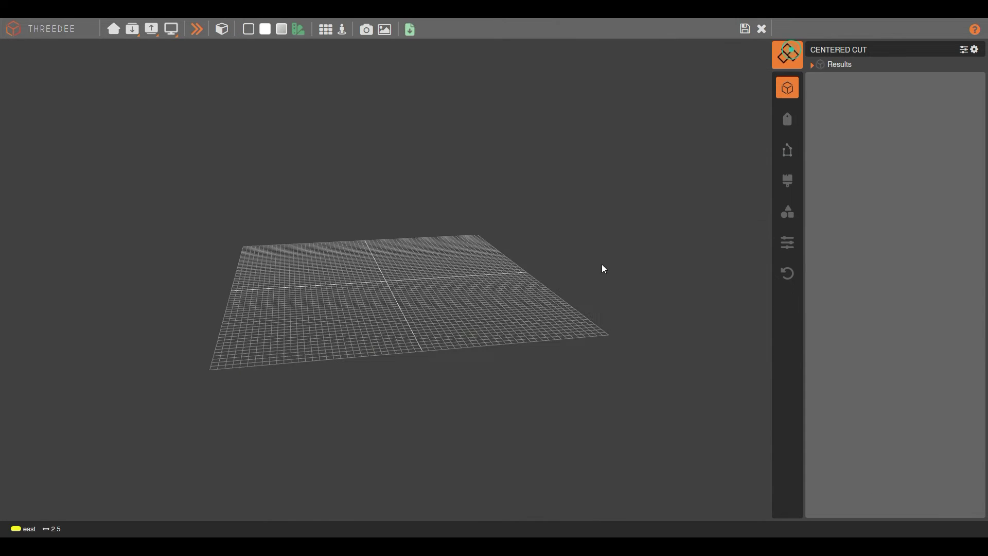
{"action": "scroll", "coordinate": [440, 292], "scroll_direction": "up", "scroll_amount": 5}
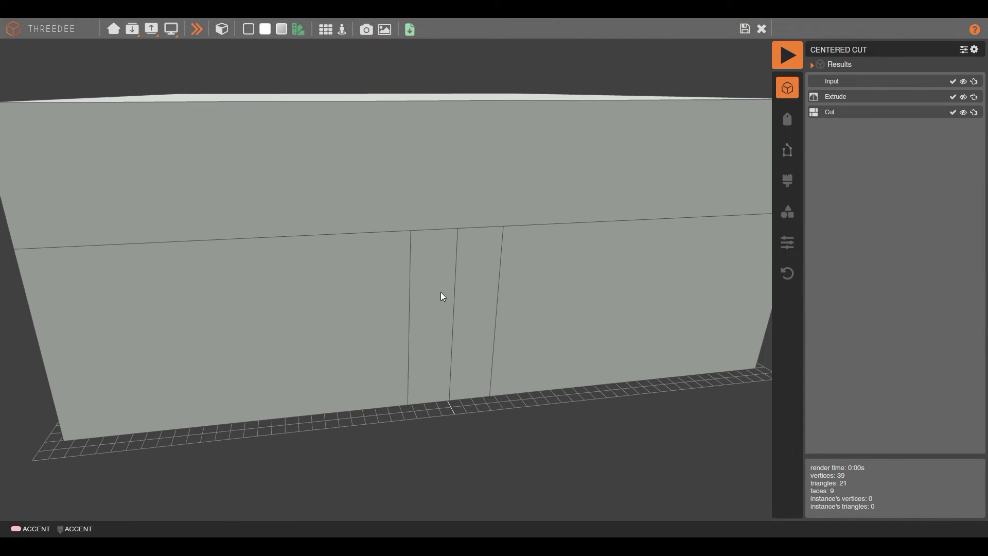
{"action": "left_click", "coordinate": [265, 30]}
{"action": "left_click", "coordinate": [463, 268]}
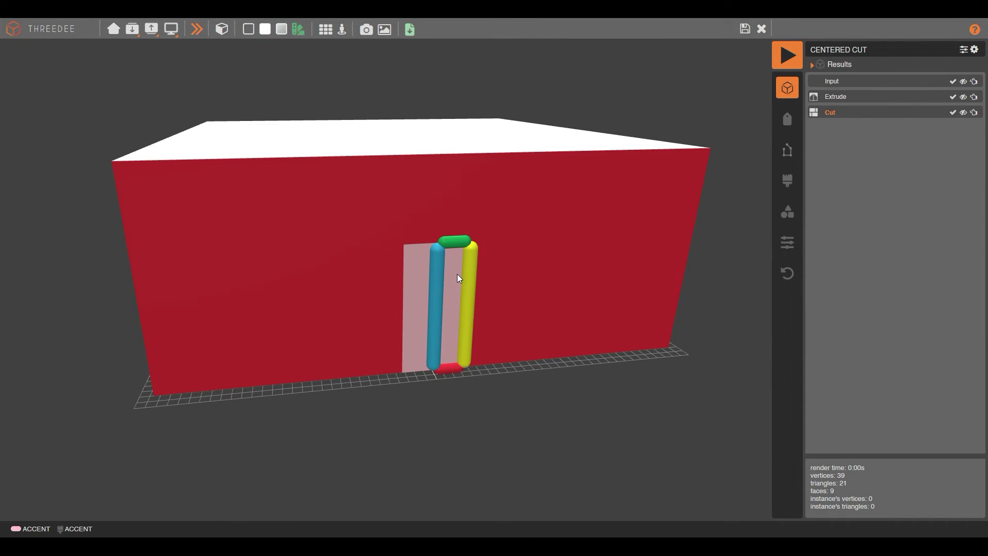
{"action": "left_click", "coordinate": [744, 29]}
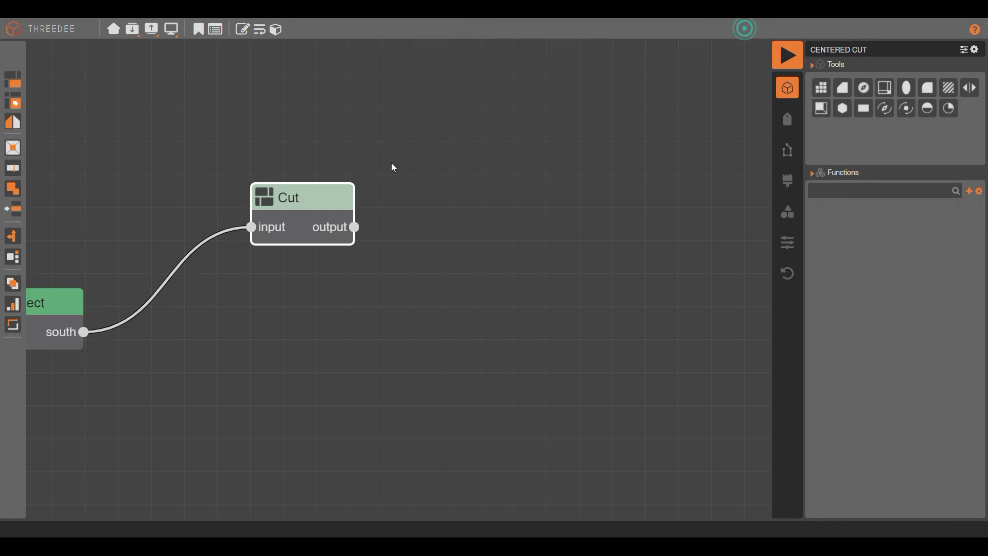
Step: Set the Cut node's simplify output faces property to yes so adjacent faces of the same label are joined
{"action": "double_click", "coordinate": [320, 216]}
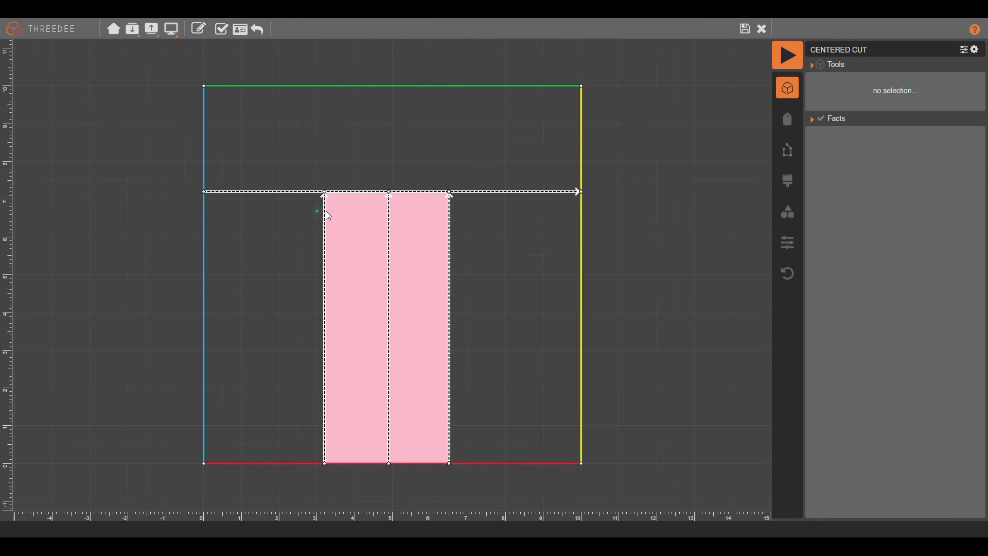
{"action": "left_click", "coordinate": [743, 29]}
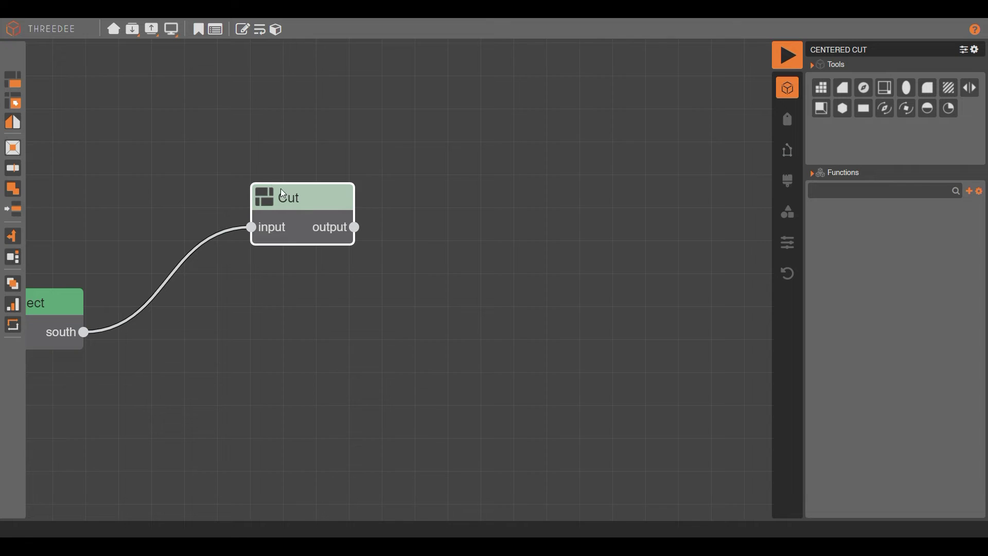
{"action": "left_click", "coordinate": [216, 29]}
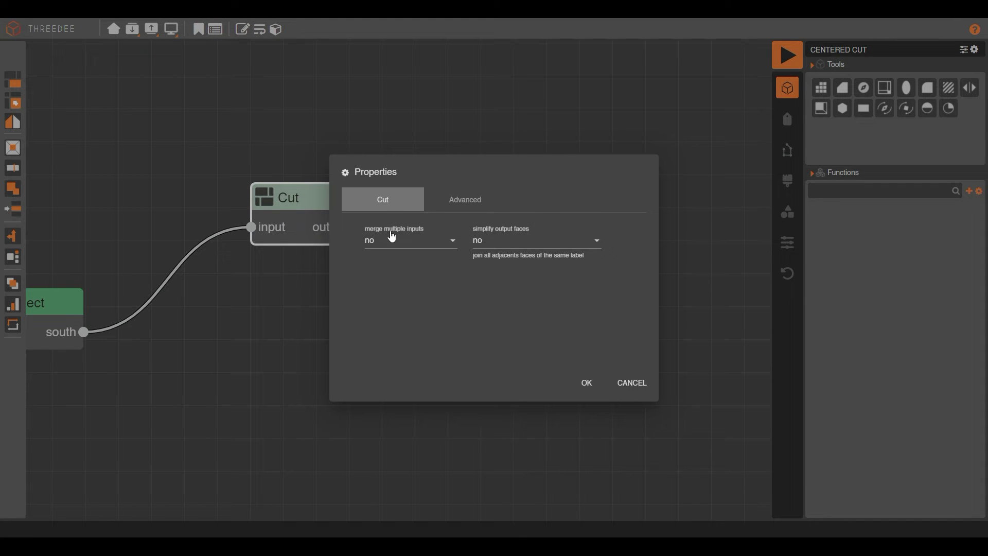
{"action": "left_click", "coordinate": [504, 239]}
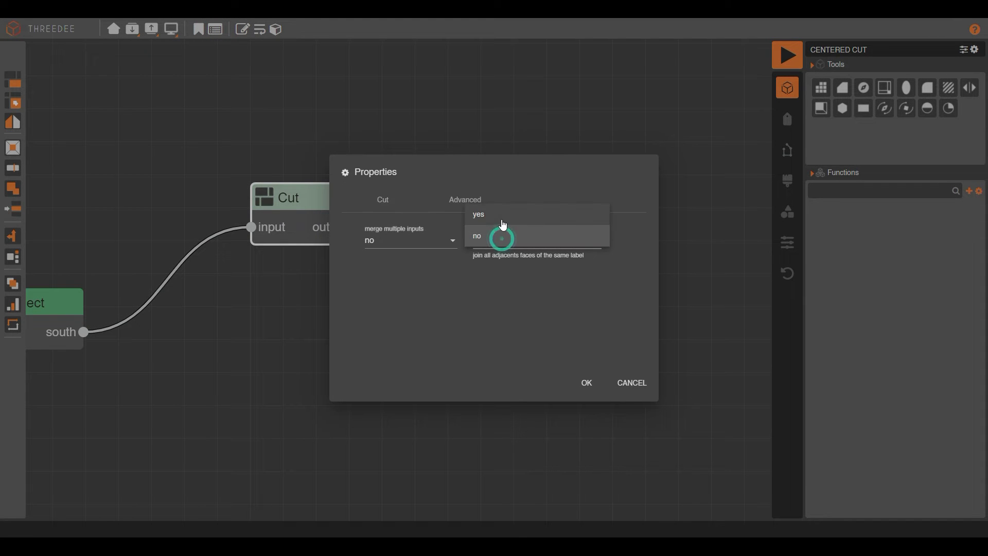
{"action": "left_click", "coordinate": [501, 220]}
{"action": "left_click", "coordinate": [572, 383]}
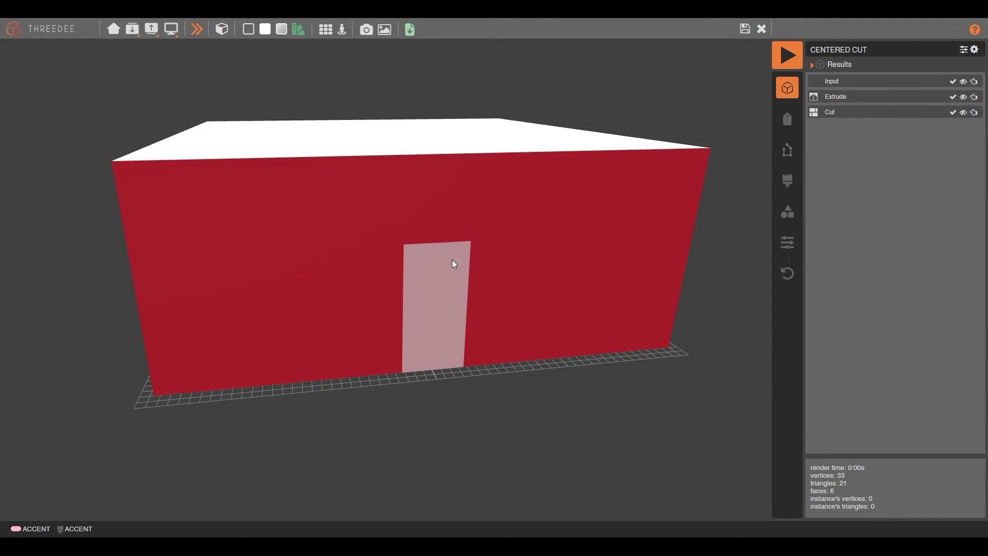
Step: Examine the ACCENT face's edges on the south side in the rendered model
{"action": "left_click", "coordinate": [408, 269]}
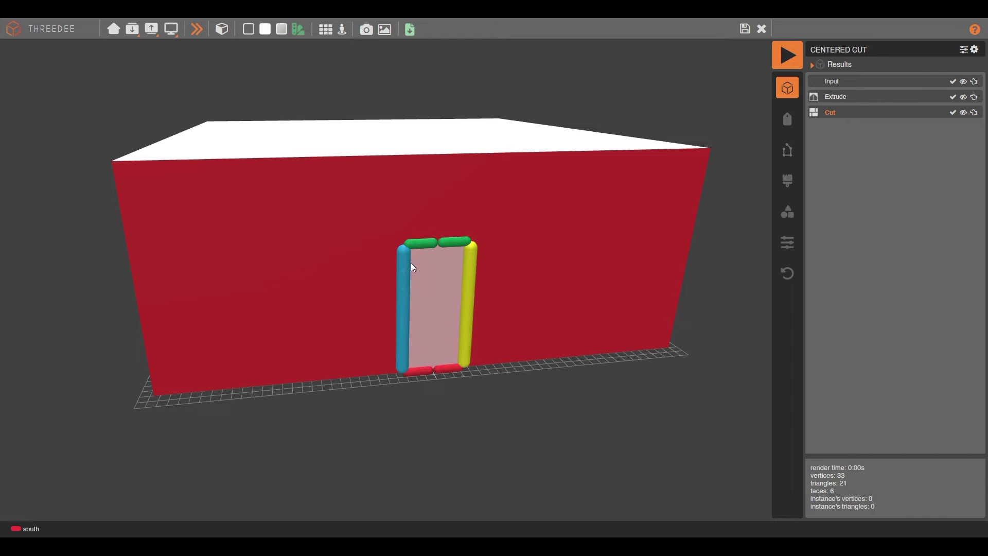
{"action": "left_click_drag", "start_coordinate": [463, 326], "coordinate": [476, 294]}
{"action": "right_click_drag", "start_coordinate": [515, 248], "coordinate": [480, 301]}
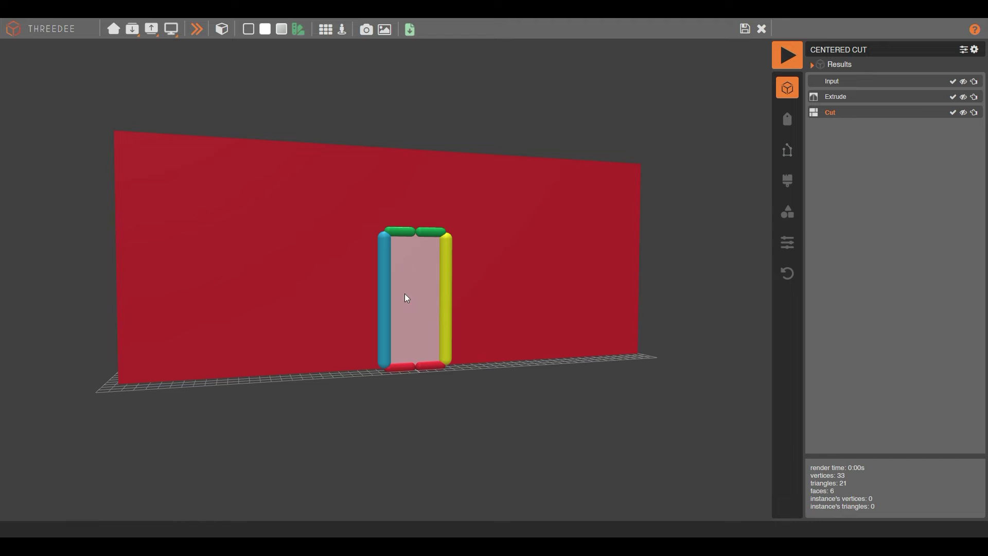
Step: Add a Select node to the Cut node's output that selects faces by the ACCENT label
{"action": "left_click", "coordinate": [744, 28]}
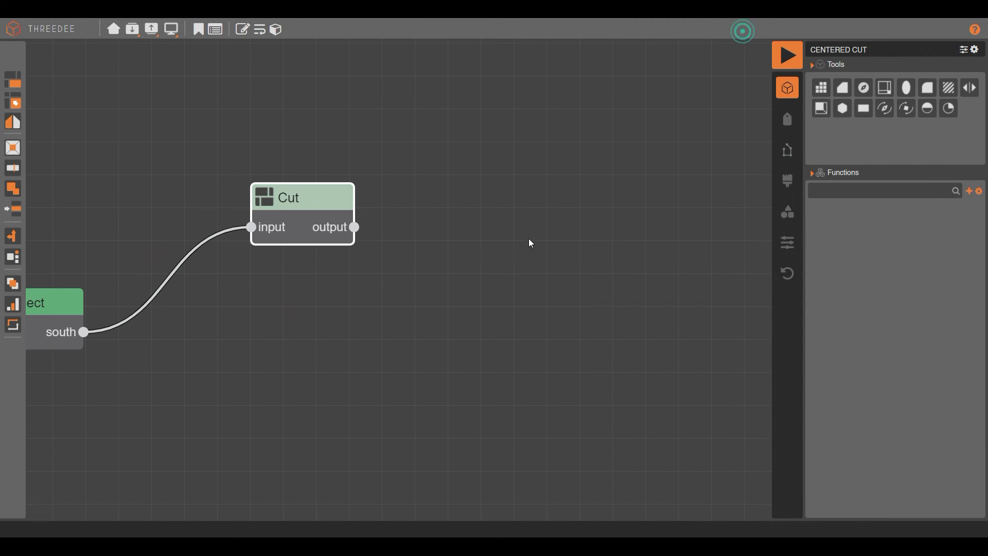
{"action": "left_click_drag", "start_coordinate": [425, 194], "coordinate": [474, 149]}
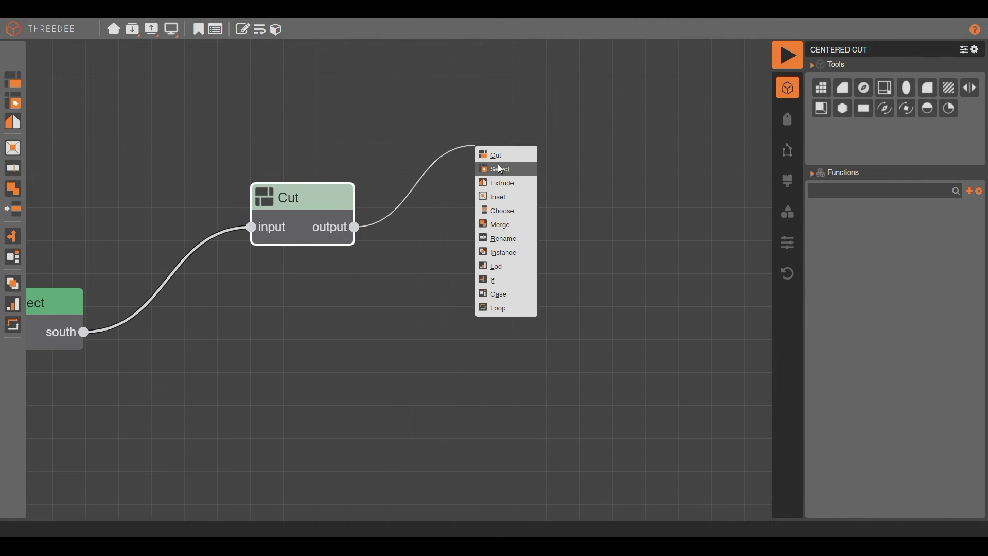
{"action": "left_click", "coordinate": [489, 165]}
{"action": "left_click", "coordinate": [511, 242]}
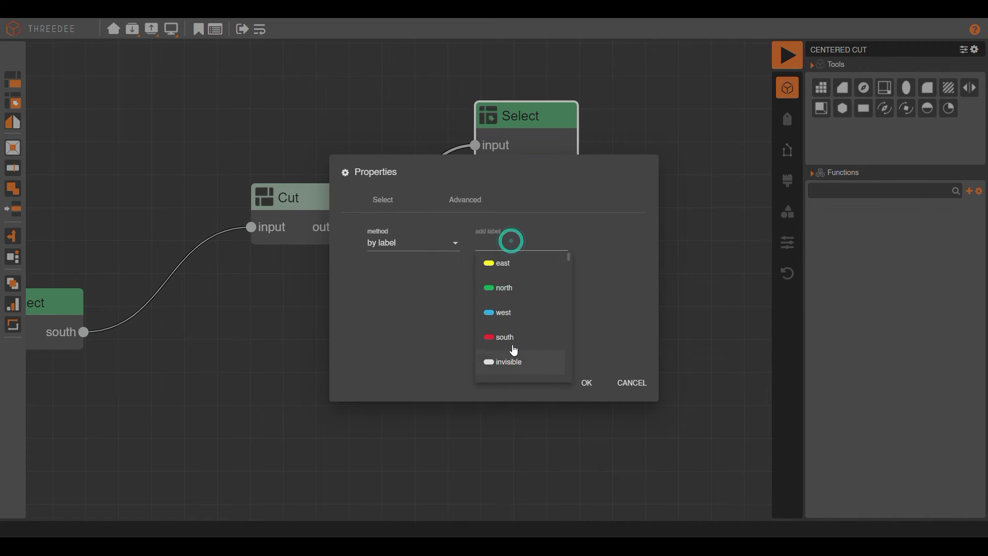
{"action": "type", "text": "a"}
{"action": "left_click", "coordinate": [515, 265]}
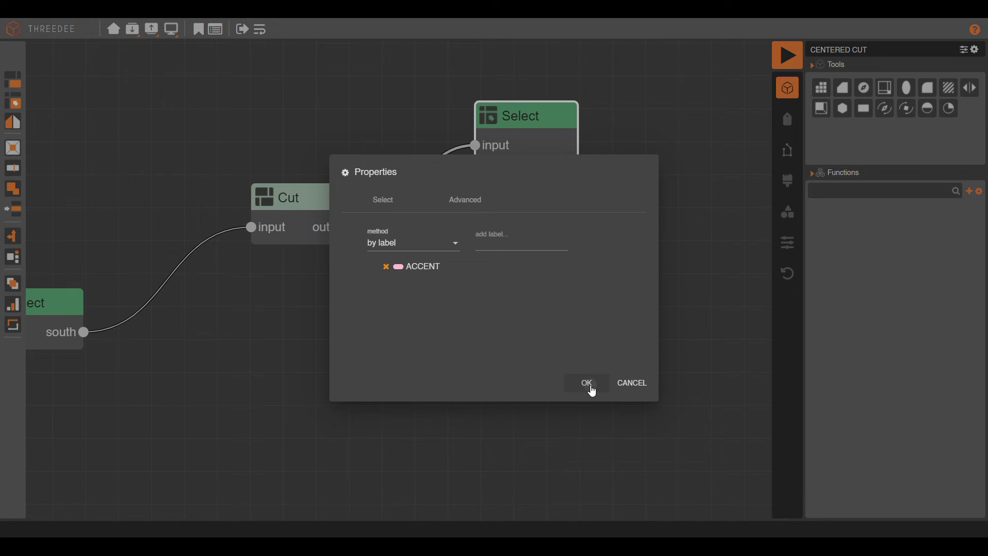
{"action": "left_click", "coordinate": [587, 384]}
Step: Add a Merge node to the ACCENT output using the edges method, with join vertices and join colinear segments enabled
{"action": "left_click_drag", "start_coordinate": [585, 146], "coordinate": [665, 182]}
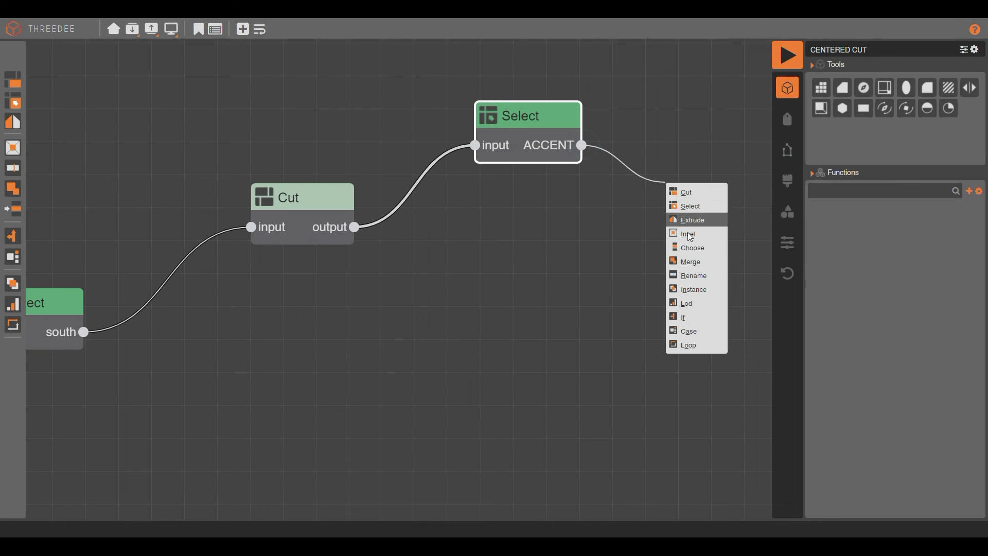
{"action": "left_click", "coordinate": [686, 264]}
{"action": "left_click", "coordinate": [387, 292]}
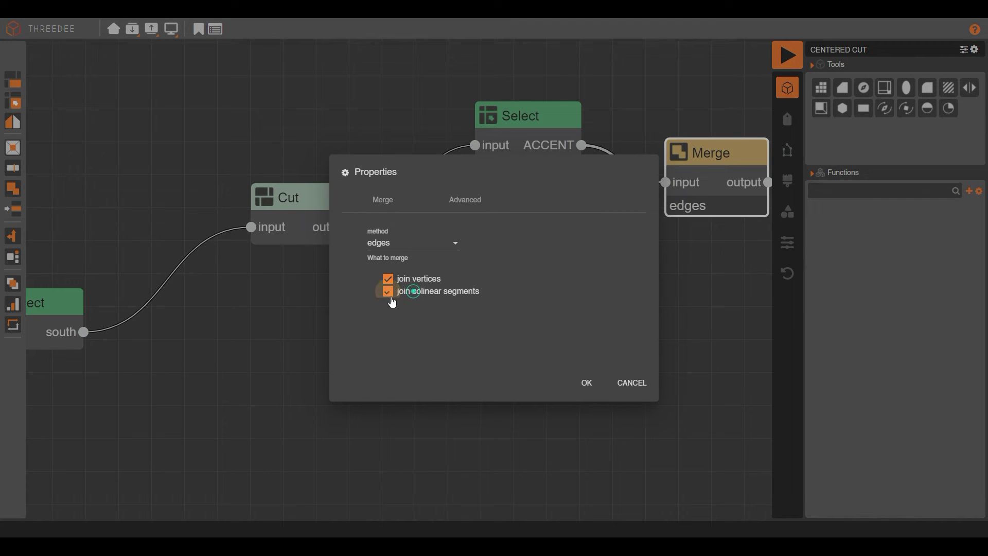
{"action": "left_click", "coordinate": [575, 379]}
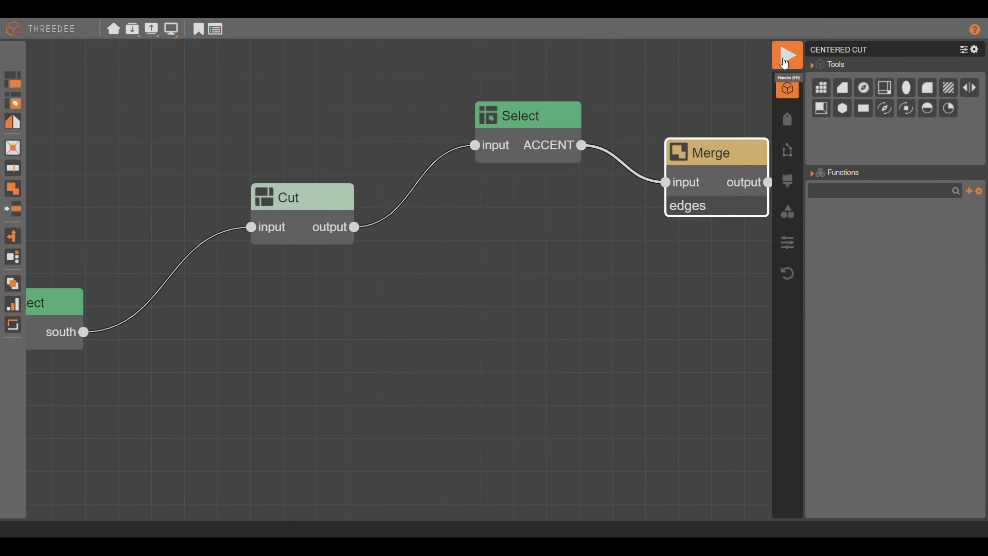
Step: Render the model, examine the merged edges of the ACCENT face on the south side, and return to the node graph
{"action": "left_click", "coordinate": [783, 61]}
{"action": "left_click", "coordinate": [374, 273]}
{"action": "left_click", "coordinate": [406, 281]}
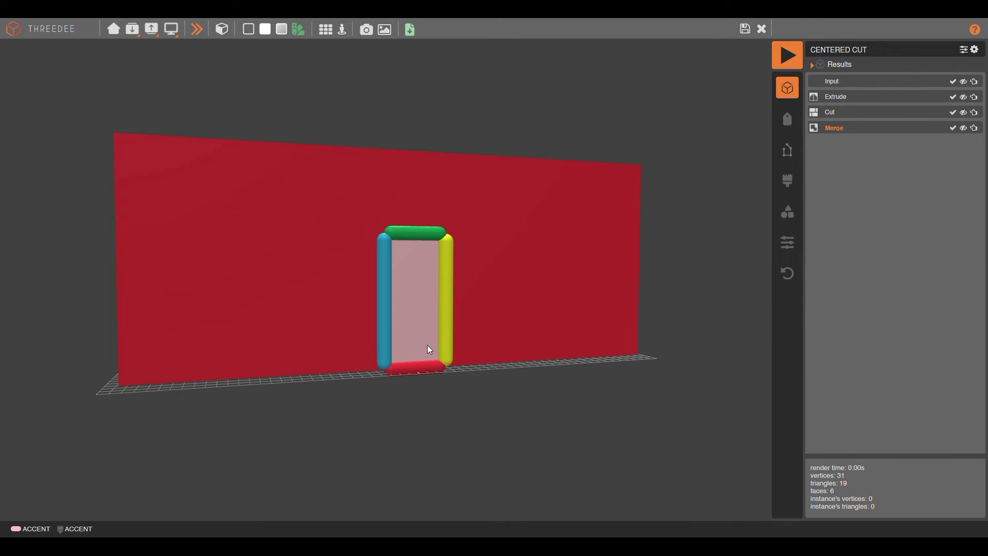
{"action": "left_click", "coordinate": [745, 29]}
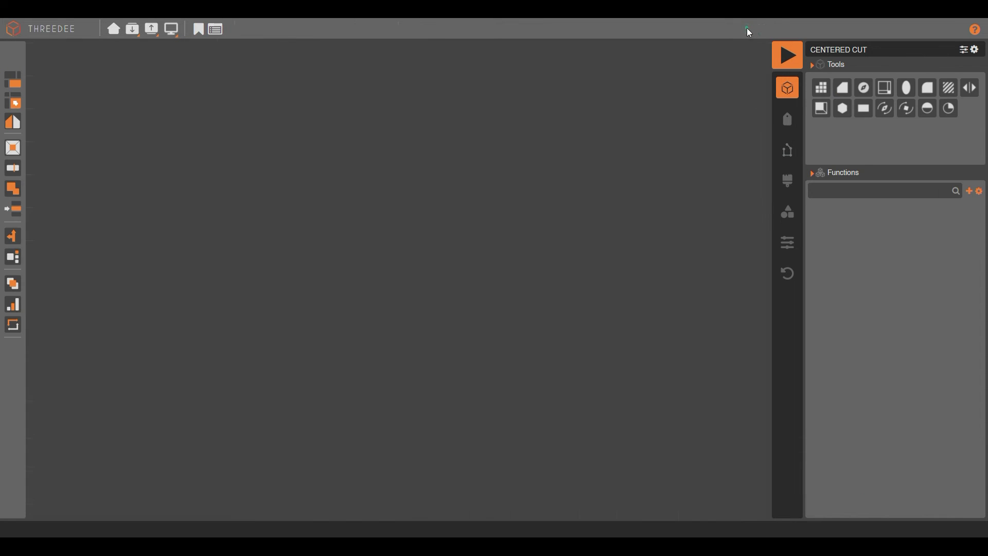
Step: Add the north label as a second output of the Select node that follows Extrude
{"action": "scroll", "coordinate": [209, 277], "scroll_direction": "up", "scroll_amount": 3}
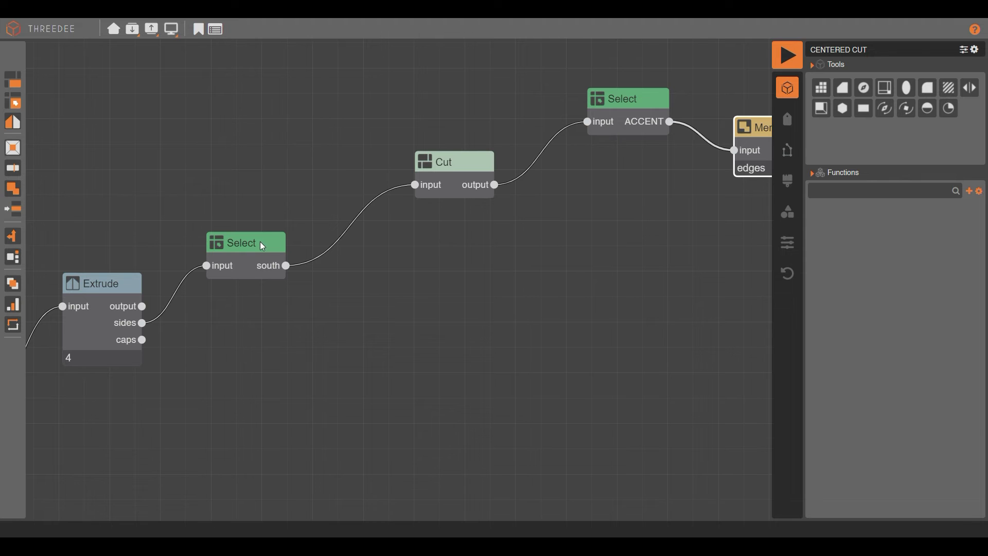
{"action": "left_click", "coordinate": [261, 246]}
{"action": "left_click", "coordinate": [242, 29]}
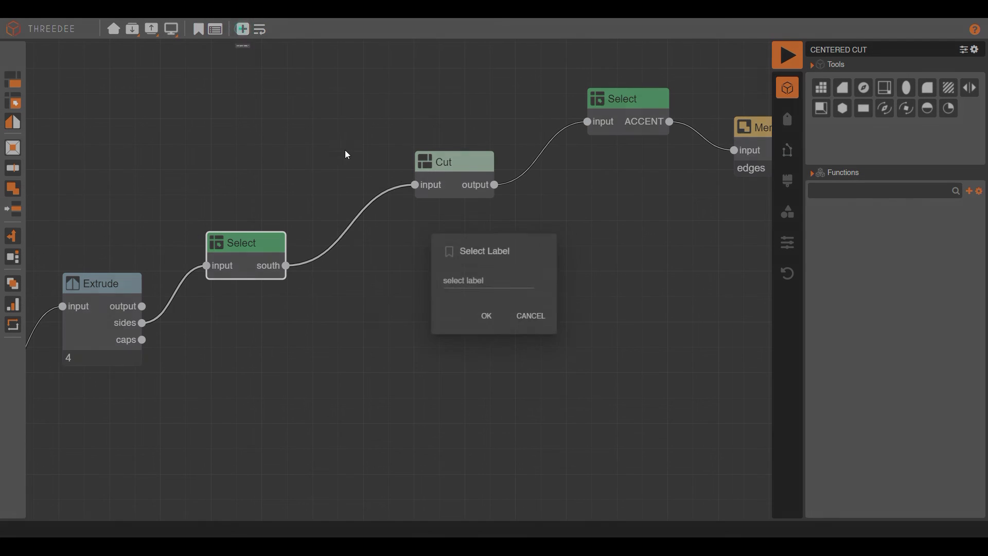
{"action": "left_click", "coordinate": [487, 281]}
{"action": "left_click", "coordinate": [481, 313]}
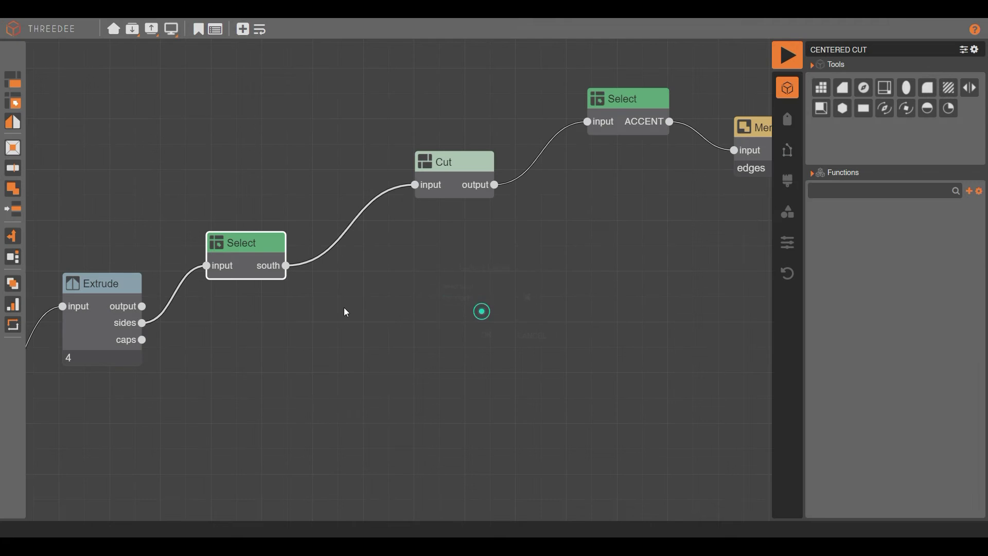
Step: Attach a Cut node to the north output and draw a west-to-east cut about 6.7 units up a 10 by 10 compass drawing
{"action": "left_click_drag", "start_coordinate": [285, 282], "coordinate": [451, 317]}
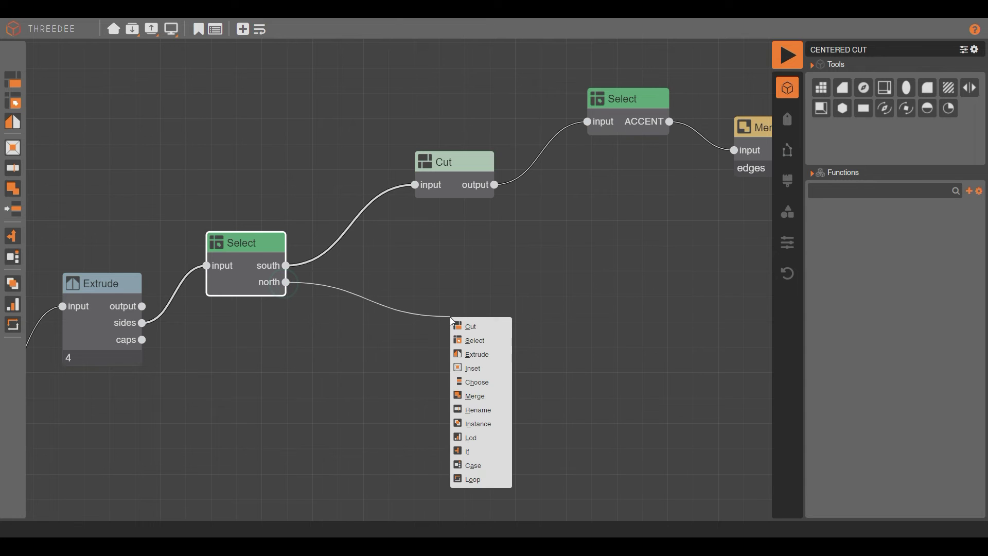
{"action": "left_click", "coordinate": [484, 326]}
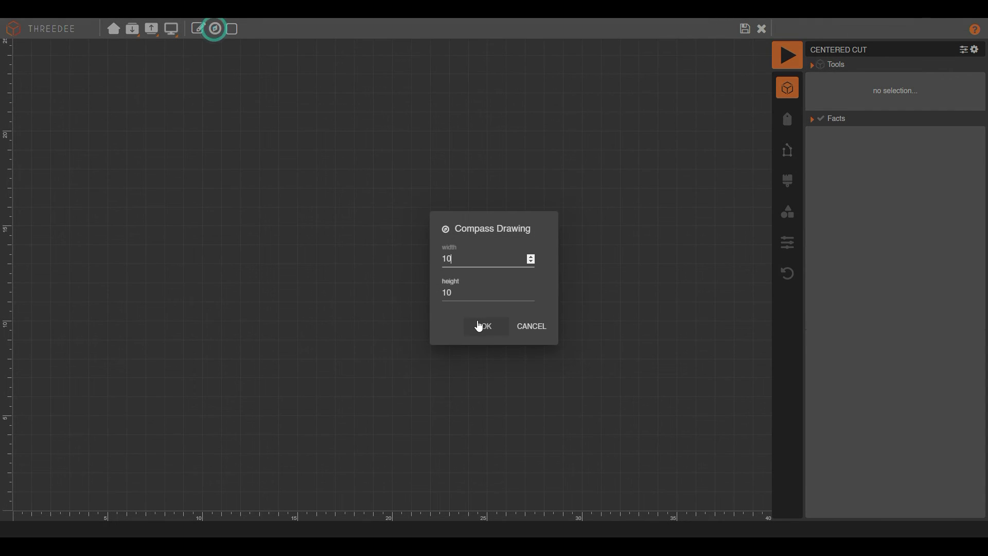
{"action": "left_click", "coordinate": [486, 334]}
{"action": "left_click_drag", "start_coordinate": [355, 205], "coordinate": [655, 211]}
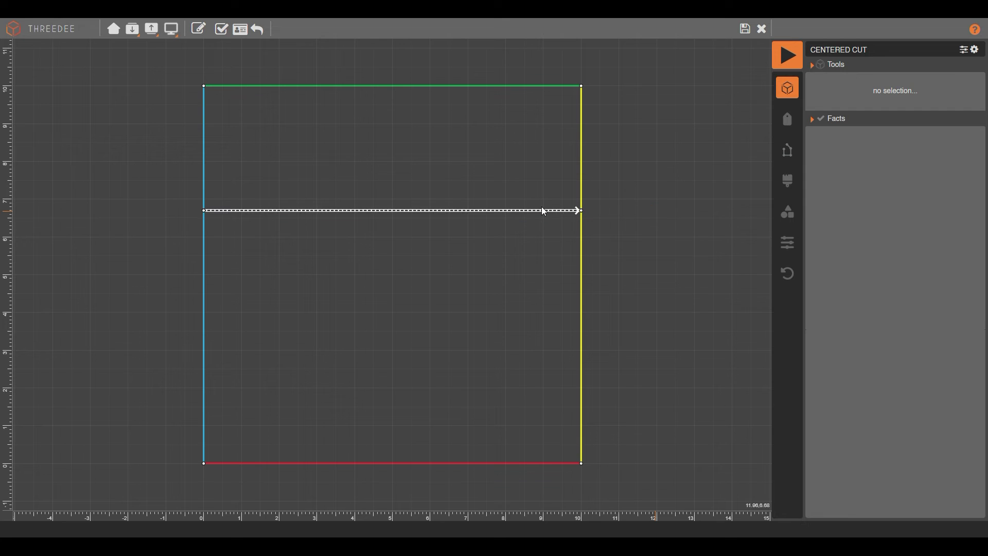
Step: Make the cut parallel to the south base edge and exactly 2.5 units from it
{"action": "left_click", "coordinate": [453, 211]}
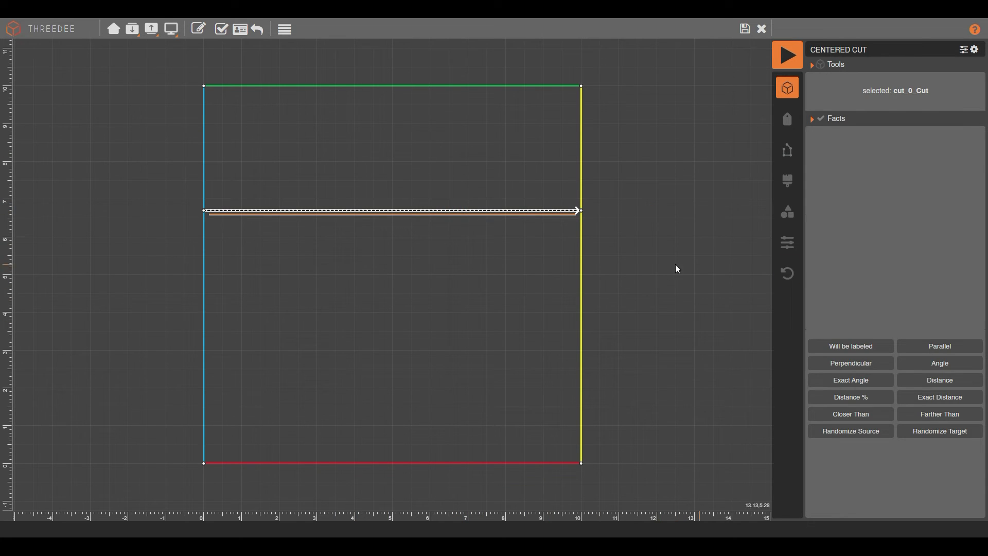
{"action": "left_click", "coordinate": [498, 463], "text": "shift"}
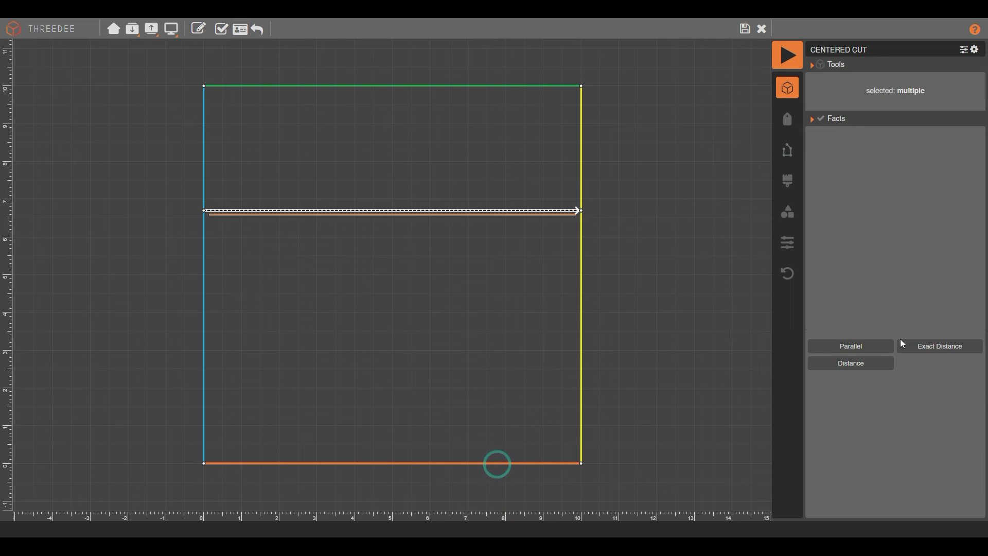
{"action": "left_click", "coordinate": [863, 352]}
{"action": "left_click", "coordinate": [864, 352]}
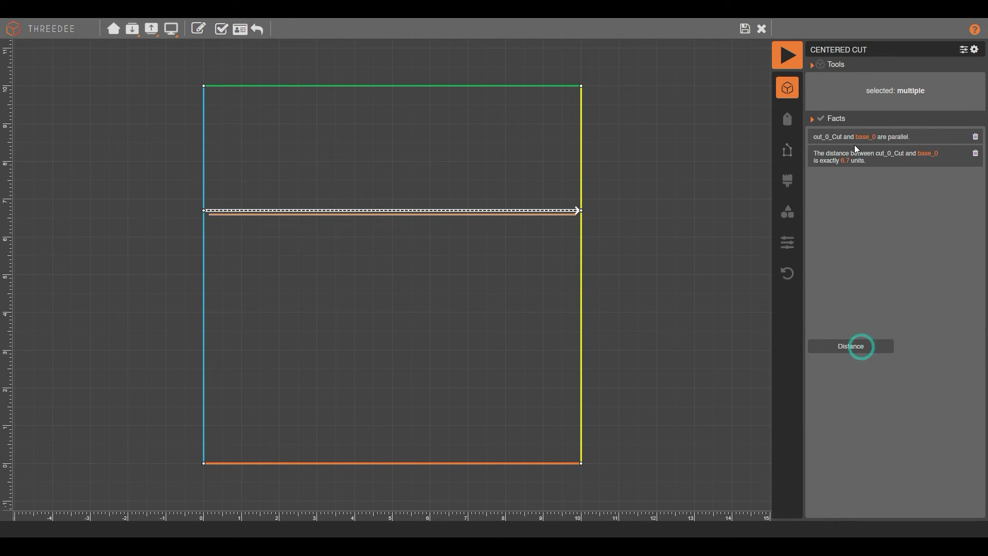
{"action": "left_click", "coordinate": [846, 161]}
{"action": "type", "text": "52.5"}
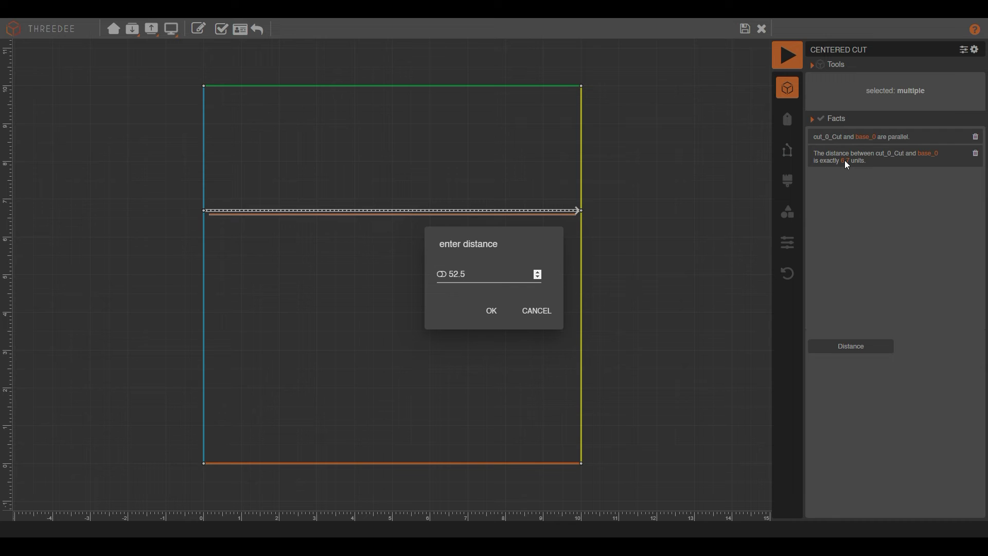
{"action": "key", "text": "BackSpace"}
{"action": "key", "text": "BackSpace"}
{"action": "left_click", "coordinate": [495, 320]}
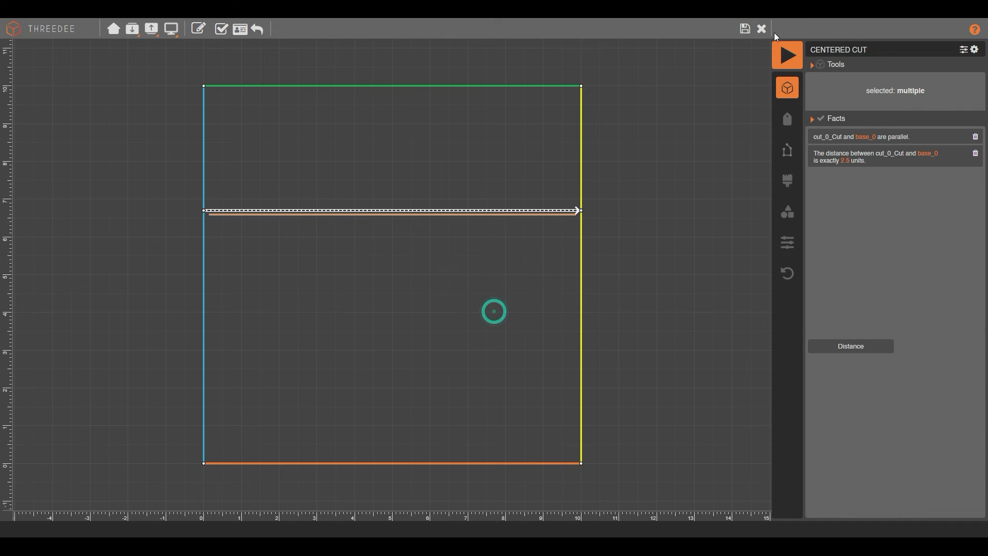
Step: Save the north cut drawing, render the model, and inspect both parts of the north face with and without label colors
{"action": "left_click", "coordinate": [745, 30]}
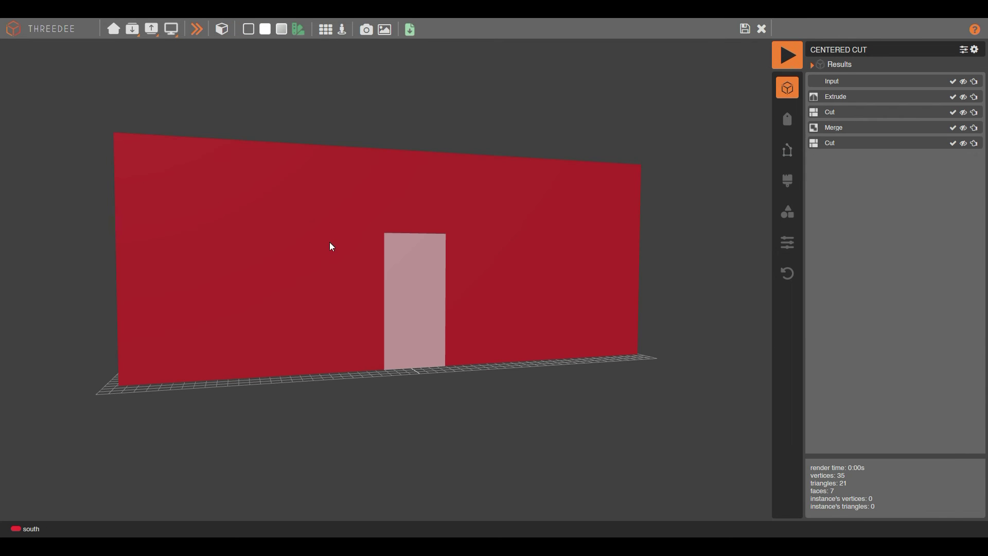
{"action": "scroll", "coordinate": [329, 242], "scroll_direction": "down", "scroll_amount": 5}
{"action": "left_click_drag", "start_coordinate": [193, 217], "coordinate": [512, 227]}
{"action": "left_click", "coordinate": [440, 268]}
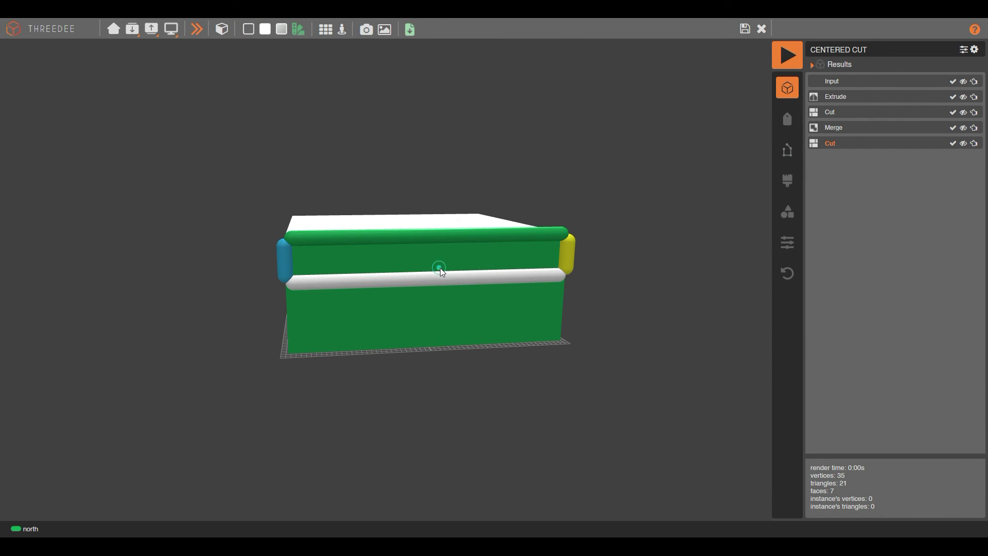
{"action": "left_click", "coordinate": [434, 289]}
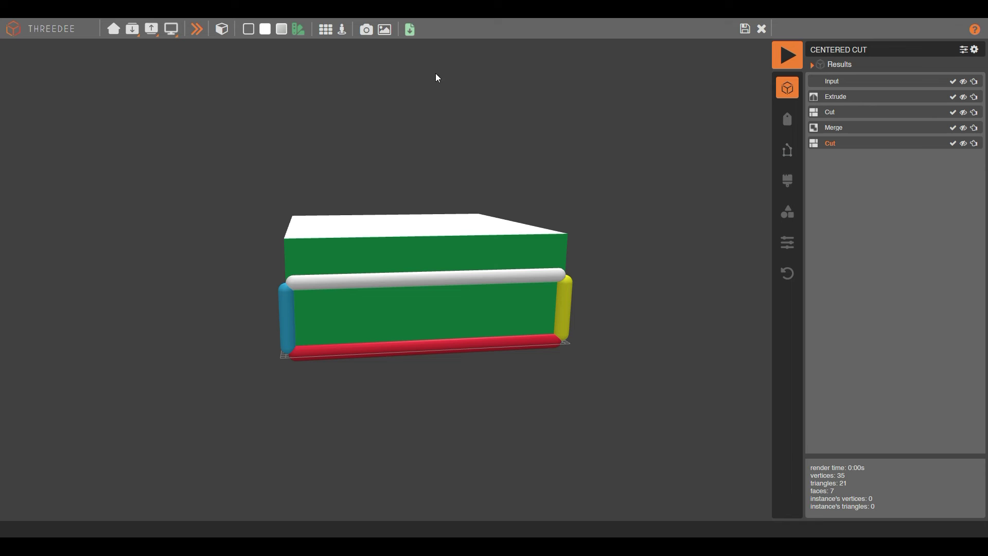
{"action": "left_click", "coordinate": [248, 28]}
{"action": "left_click", "coordinate": [650, 263]}
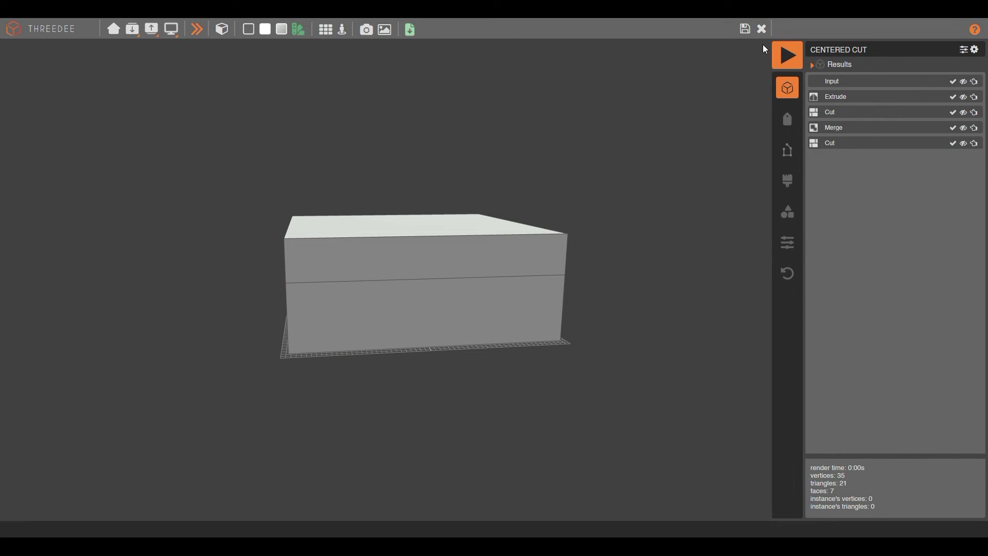
{"action": "left_click", "coordinate": [744, 28]}
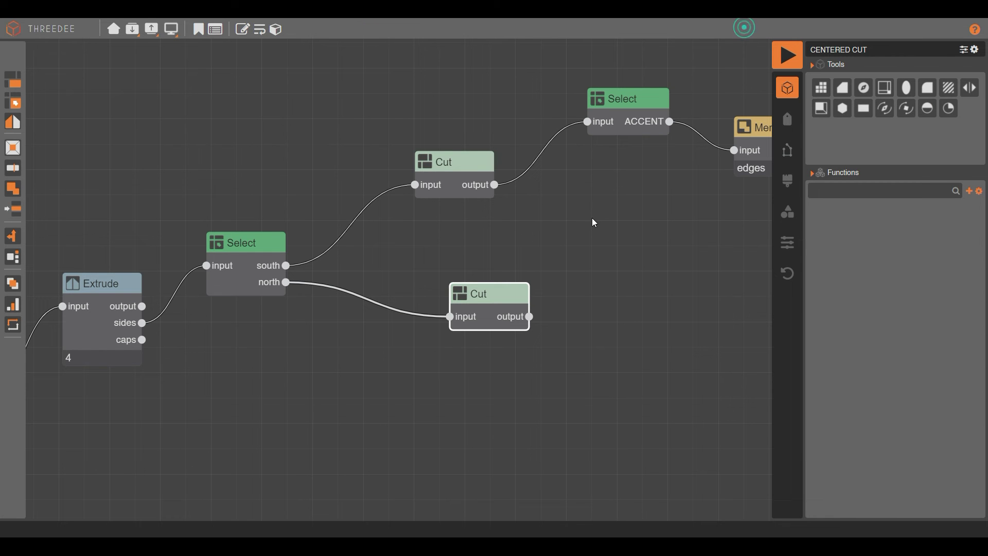
Step: Open the north Cut node's drawing and draw a second west-to-east cut about 3.3 units above the south edge
{"action": "left_click", "coordinate": [505, 307]}
{"action": "double_click", "coordinate": [495, 297]}
{"action": "left_click_drag", "start_coordinate": [129, 338], "coordinate": [643, 340]}
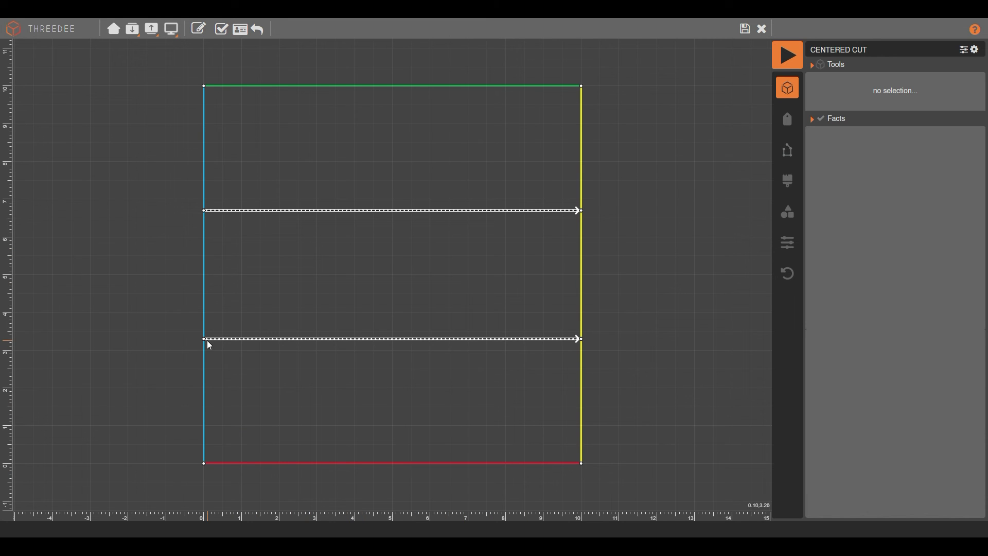
Step: Set the lower cut to repeat by length with distance 1.2, maximum cuts 1 and adjust mode secondary
{"action": "left_click", "coordinate": [412, 341]}
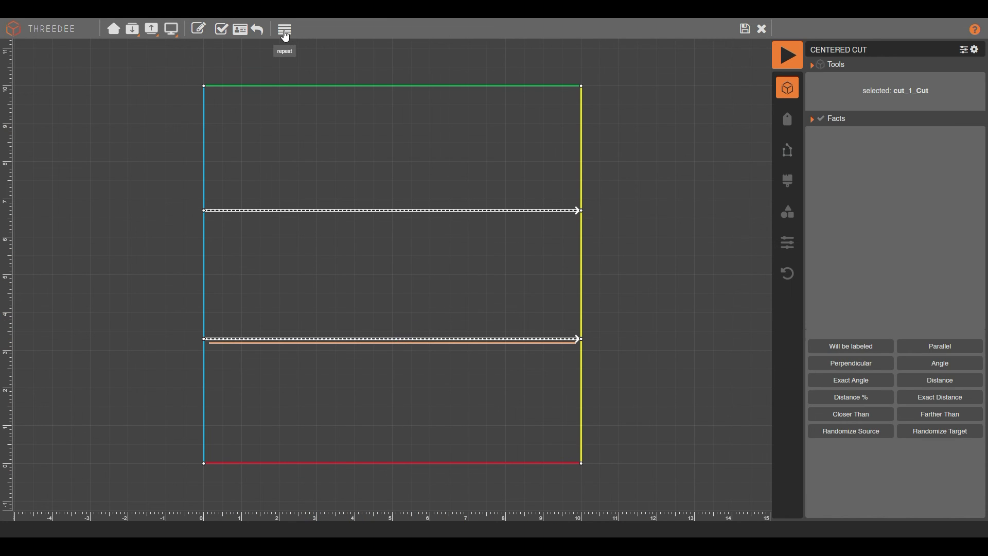
{"action": "left_click", "coordinate": [284, 31]}
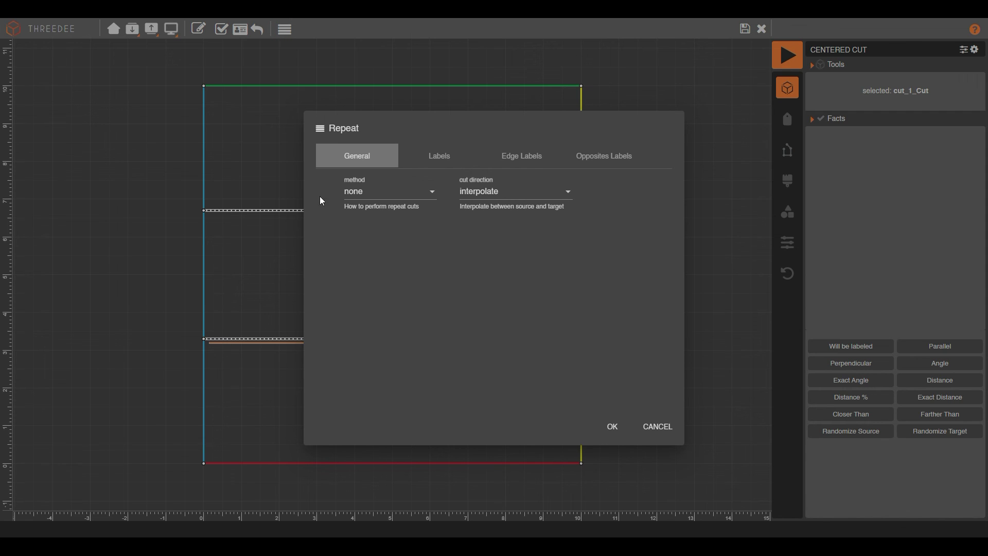
{"action": "left_click", "coordinate": [395, 193]}
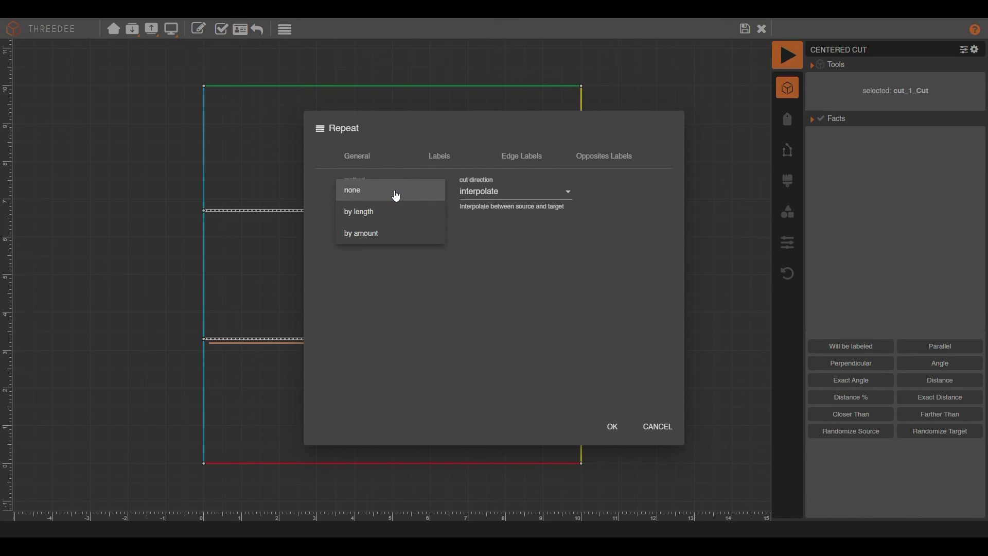
{"action": "left_click", "coordinate": [366, 212]}
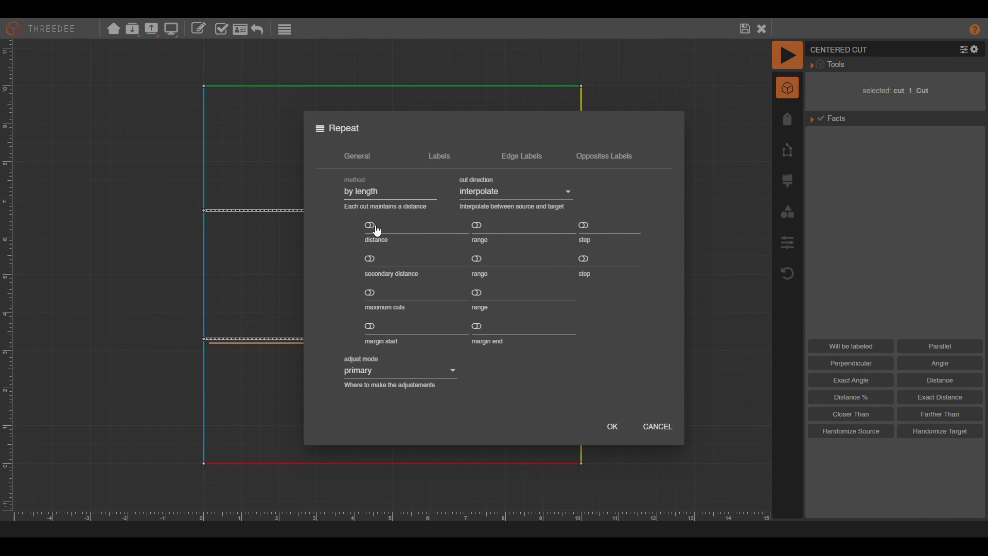
{"action": "left_click", "coordinate": [417, 225]}
{"action": "left_click", "coordinate": [387, 293]}
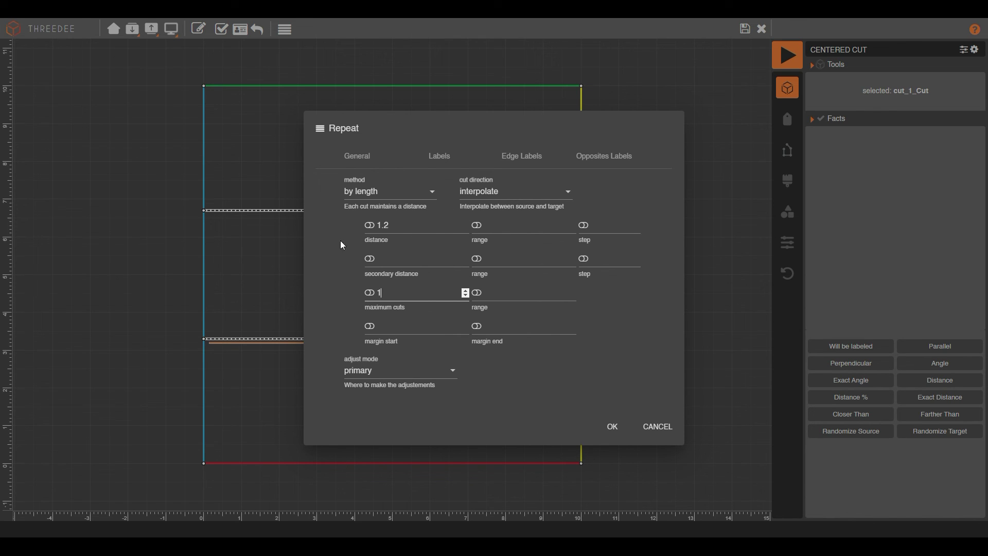
{"action": "left_click", "coordinate": [376, 370]}
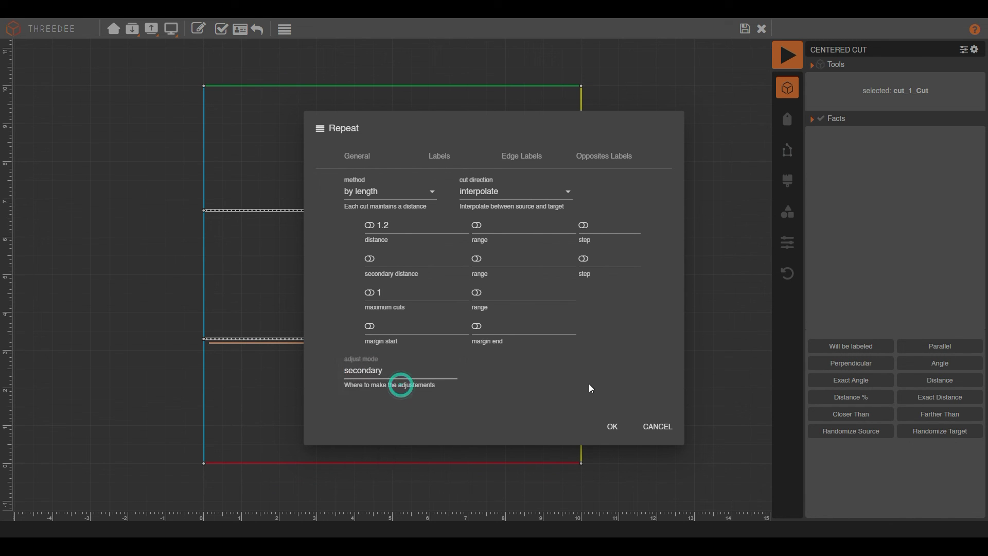
Step: Assign the ACCENT label to all primary faces of the repeat cut
{"action": "left_click", "coordinate": [437, 156]}
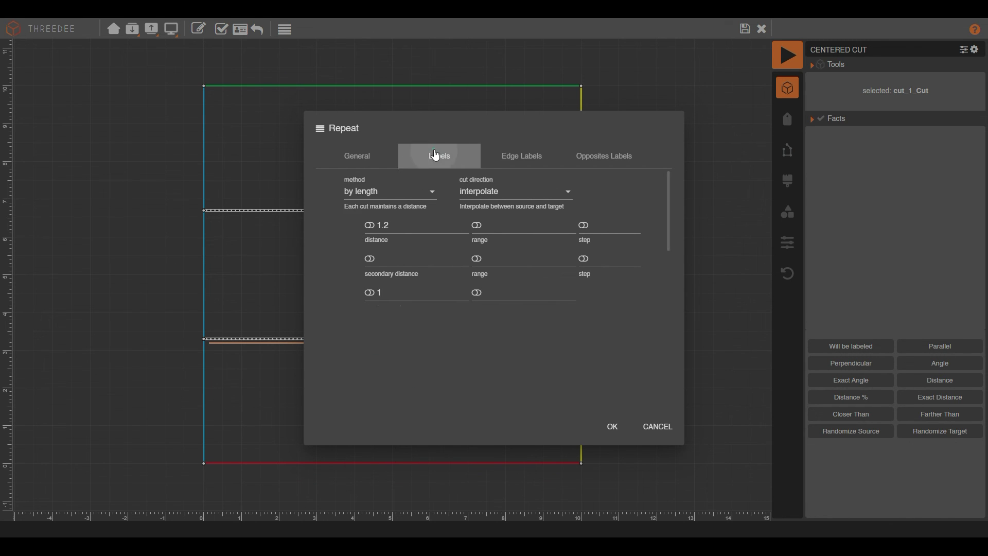
{"action": "left_click", "coordinate": [381, 205]}
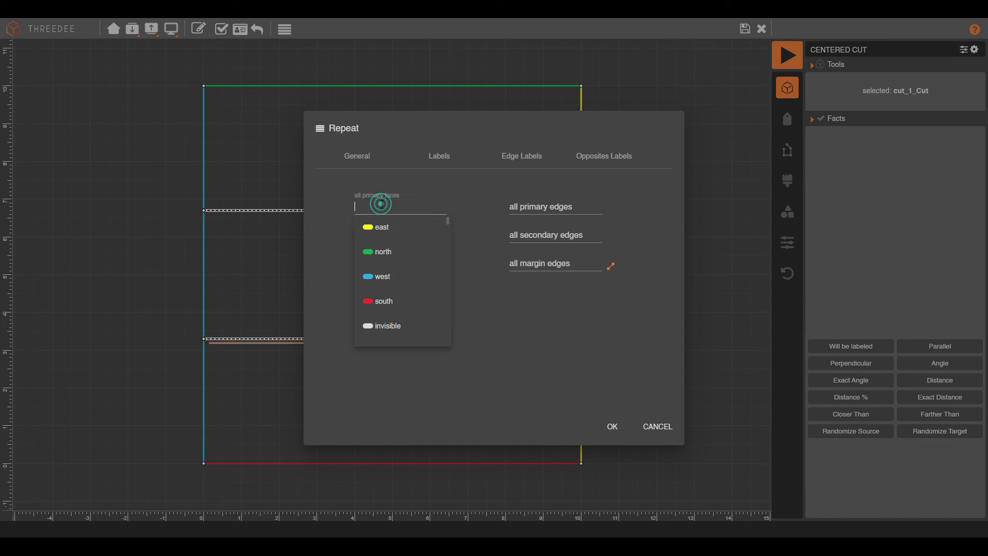
{"action": "type", "text": "a"}
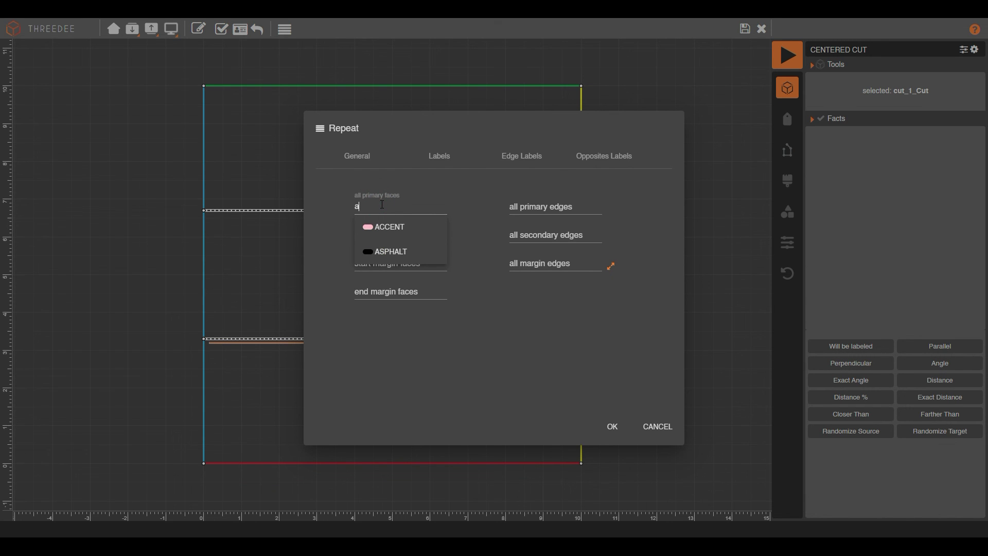
{"action": "left_click", "coordinate": [391, 228]}
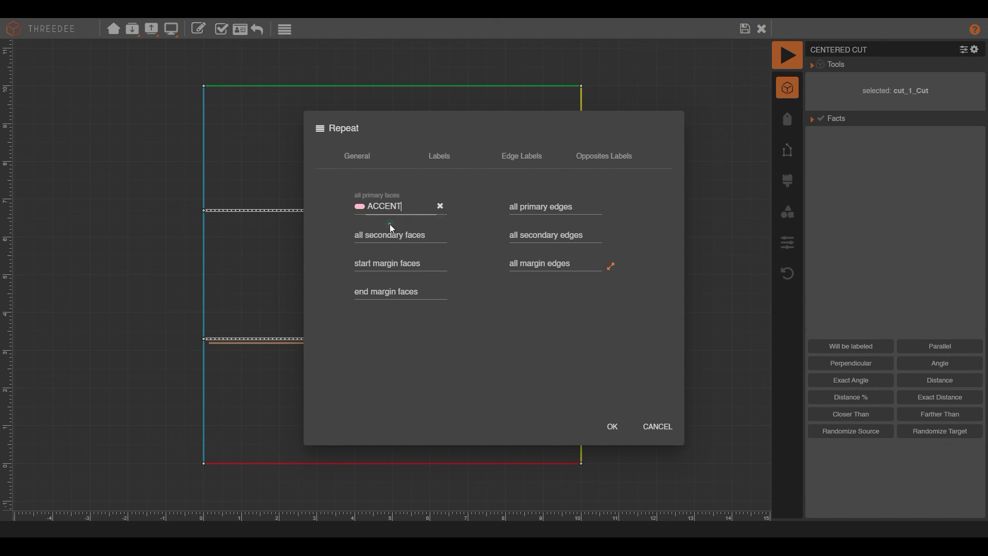
Step: Label the repeat's primary side edges north for top, south for bottom, west for left and east for right, and apply the repeat settings
{"action": "left_click", "coordinate": [534, 163]}
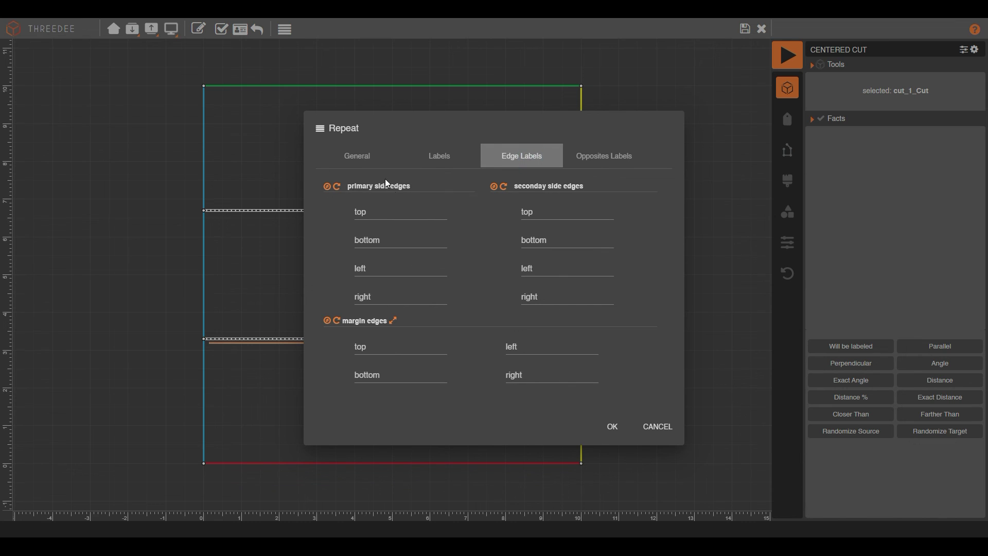
{"action": "left_click", "coordinate": [328, 188]}
{"action": "left_click", "coordinate": [337, 188]}
{"action": "left_click", "coordinate": [336, 188]}
{"action": "left_click", "coordinate": [329, 187]}
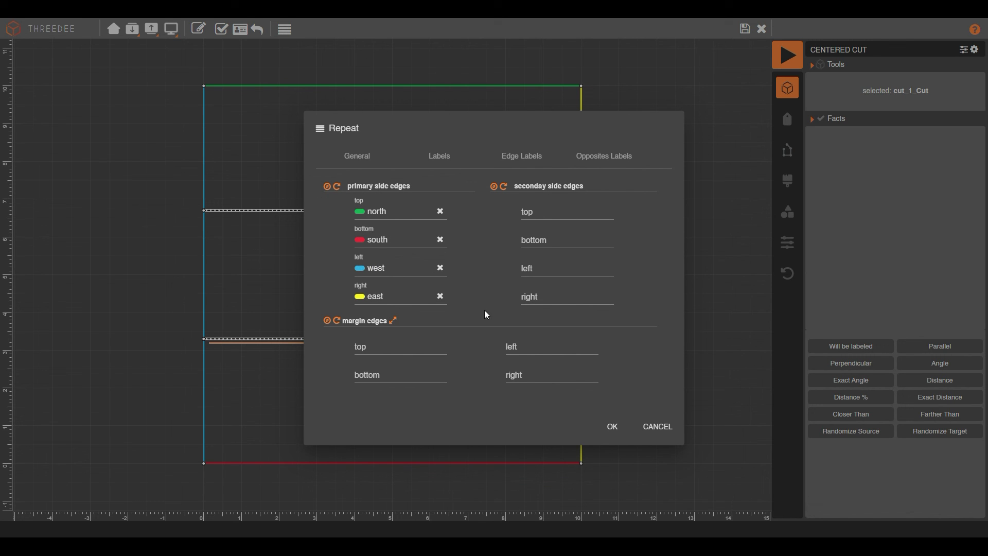
{"action": "left_click", "coordinate": [612, 426]}
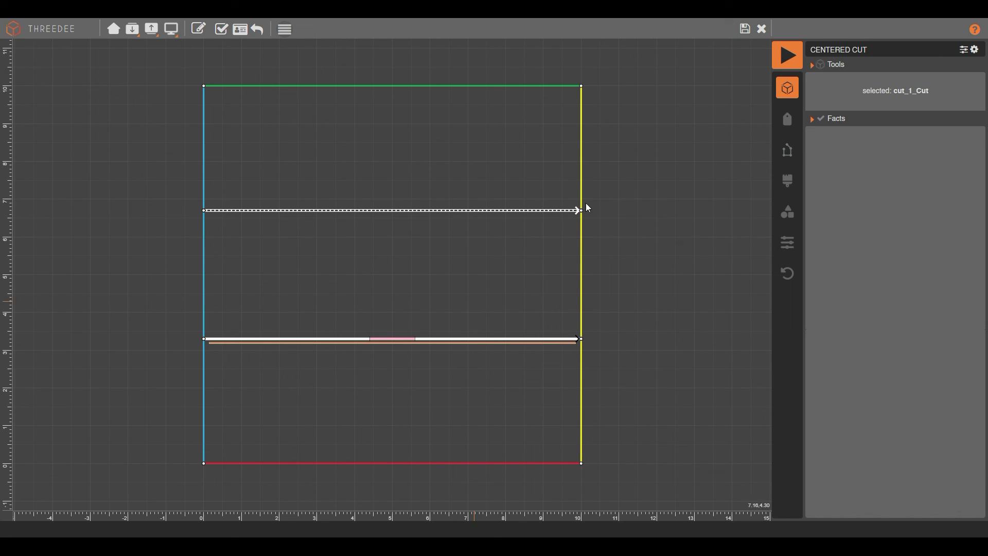
Step: Save the cut drawing, render the model with label colors, and select the door face on the north side
{"action": "left_click", "coordinate": [744, 28]}
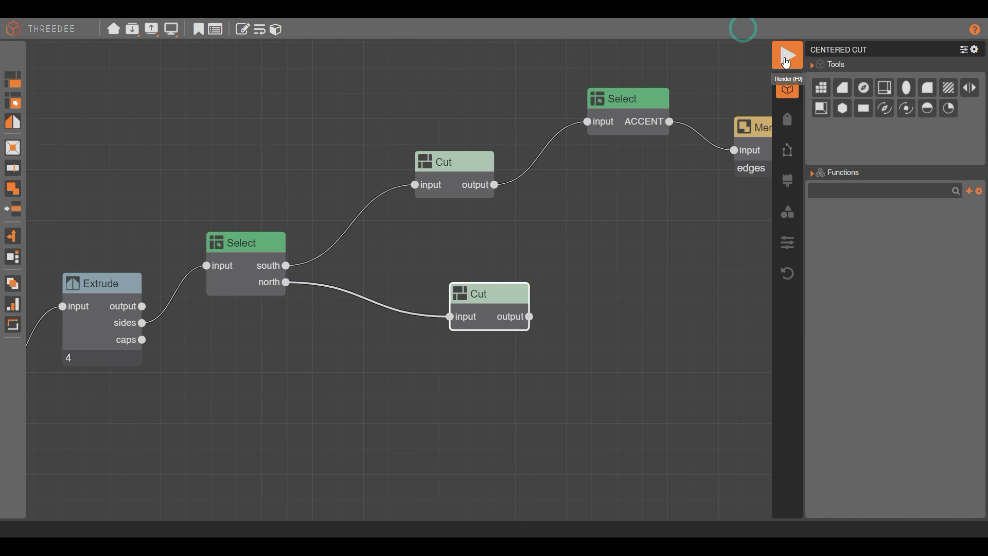
{"action": "left_click", "coordinate": [786, 59]}
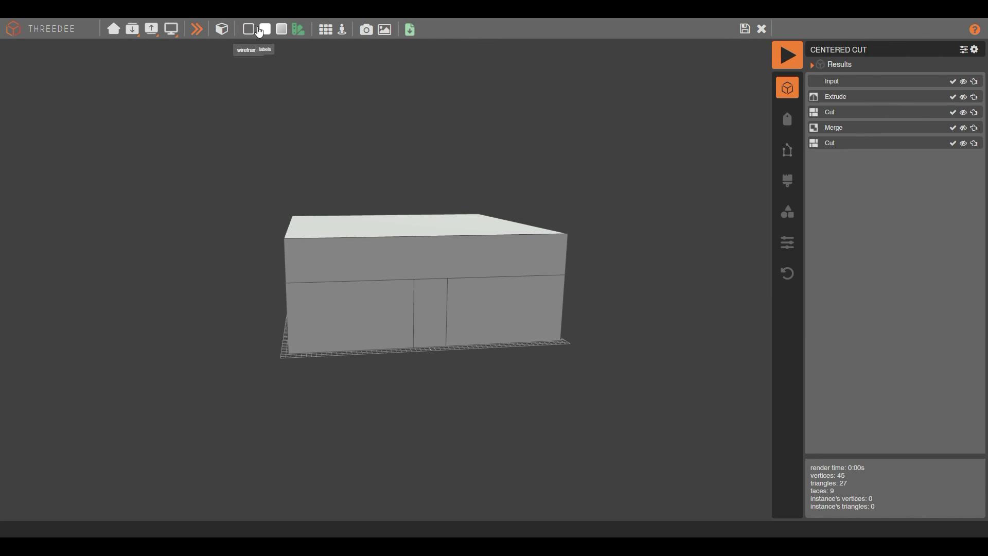
{"action": "left_click", "coordinate": [265, 28]}
{"action": "scroll", "coordinate": [420, 315], "scroll_direction": "up", "scroll_amount": 3}
{"action": "left_click", "coordinate": [462, 297]}
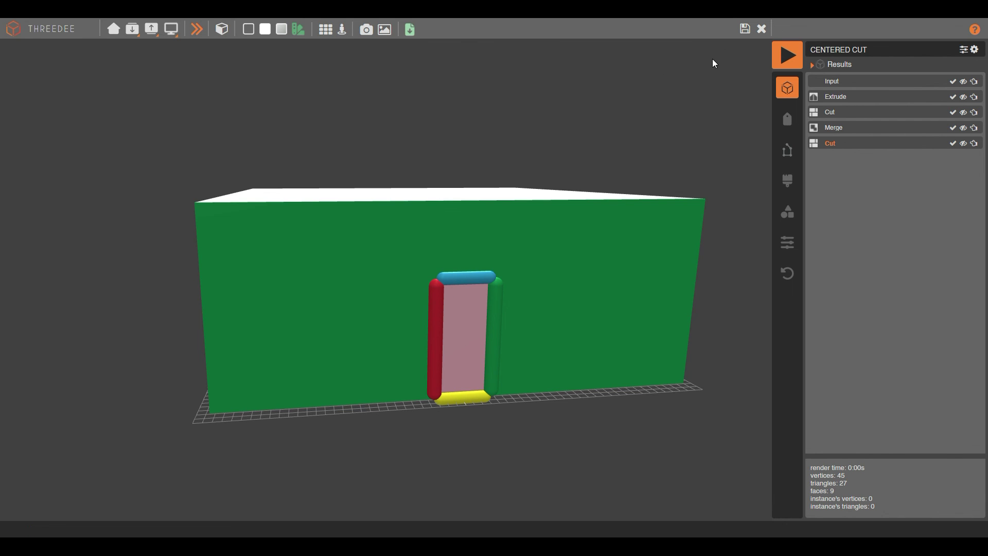
Step: Examine the south door face, then the north door's colored edge labels from several angles to compare the two
{"action": "left_click_drag", "start_coordinate": [607, 188], "coordinate": [279, 197]}
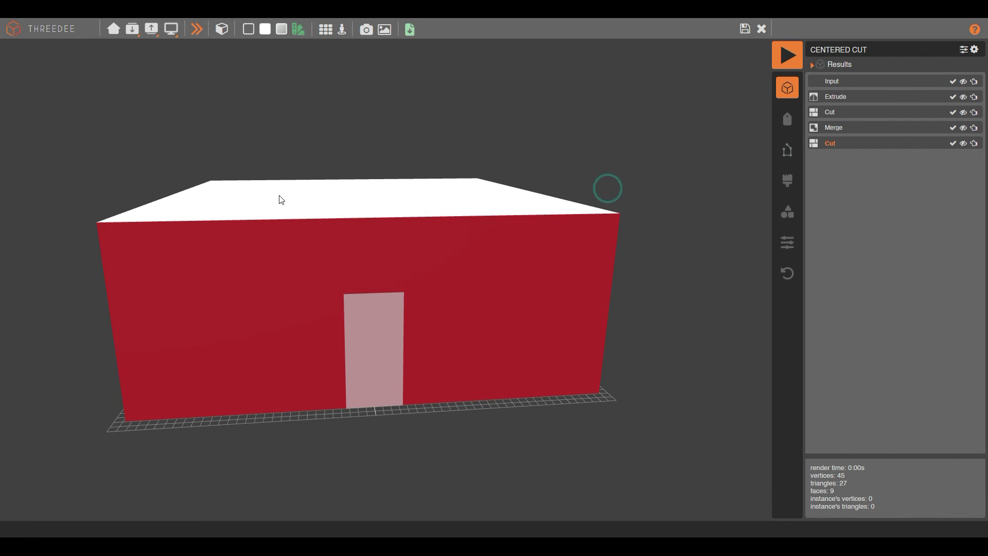
{"action": "left_click", "coordinate": [354, 321]}
{"action": "left_click_drag", "start_coordinate": [161, 271], "coordinate": [470, 255]}
{"action": "left_click", "coordinate": [355, 302]}
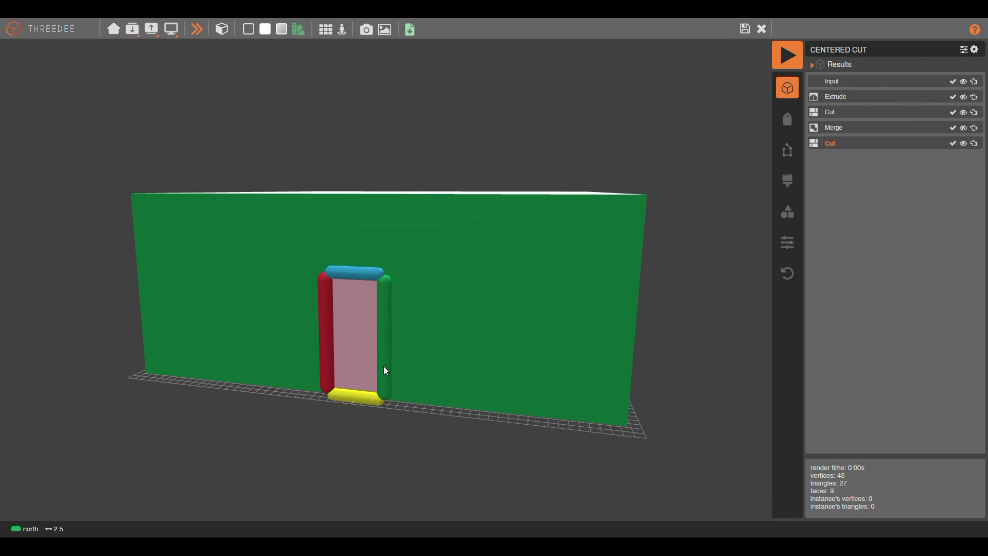
{"action": "left_click_drag", "start_coordinate": [595, 280], "coordinate": [520, 208]}
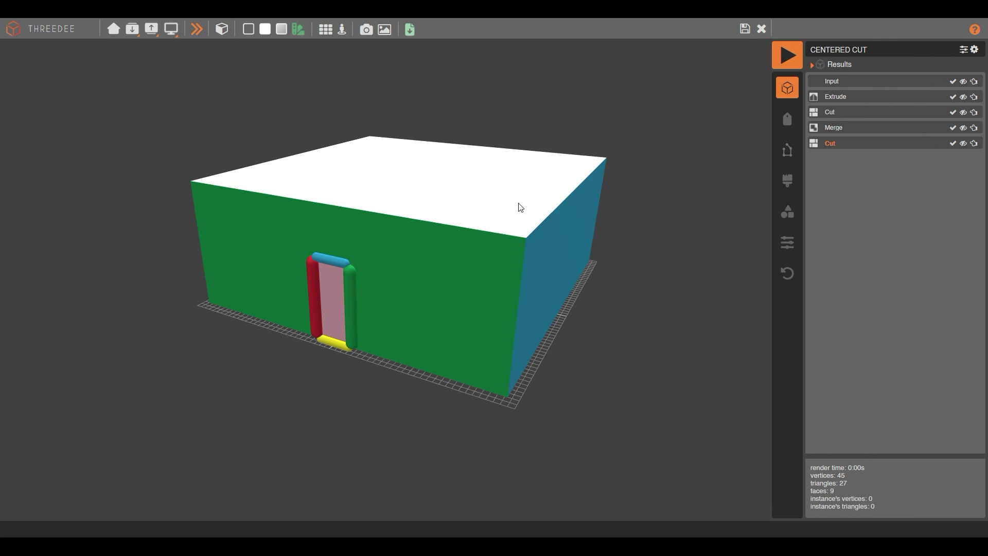
{"action": "left_click_drag", "start_coordinate": [476, 174], "coordinate": [467, 230]}
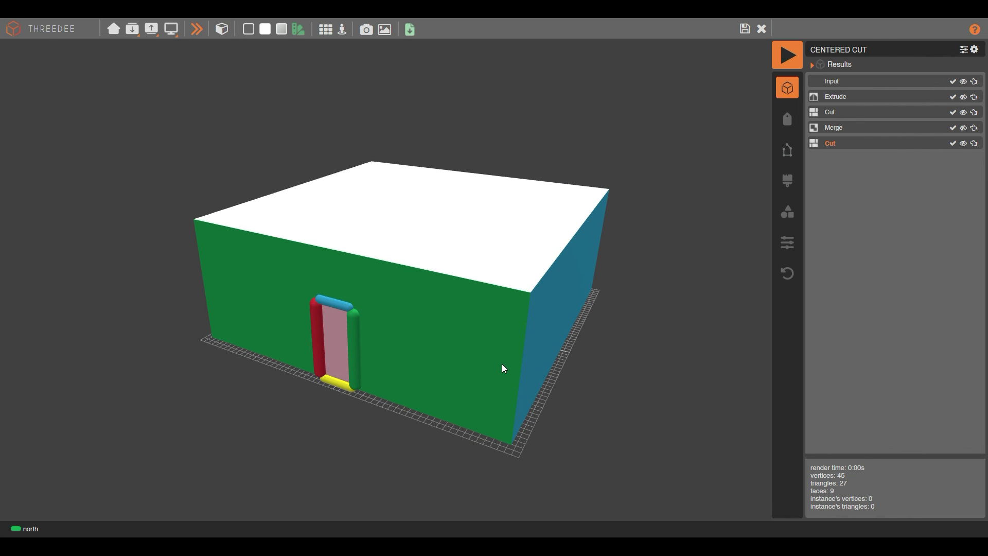
{"action": "left_click_drag", "start_coordinate": [502, 365], "coordinate": [497, 343]}
{"action": "right_click_drag", "start_coordinate": [485, 307], "coordinate": [486, 312]}
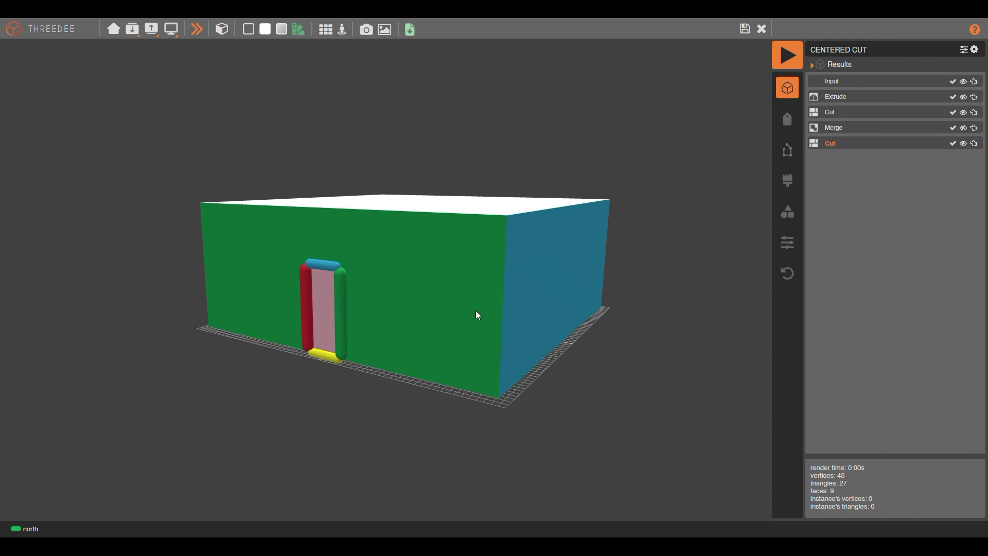